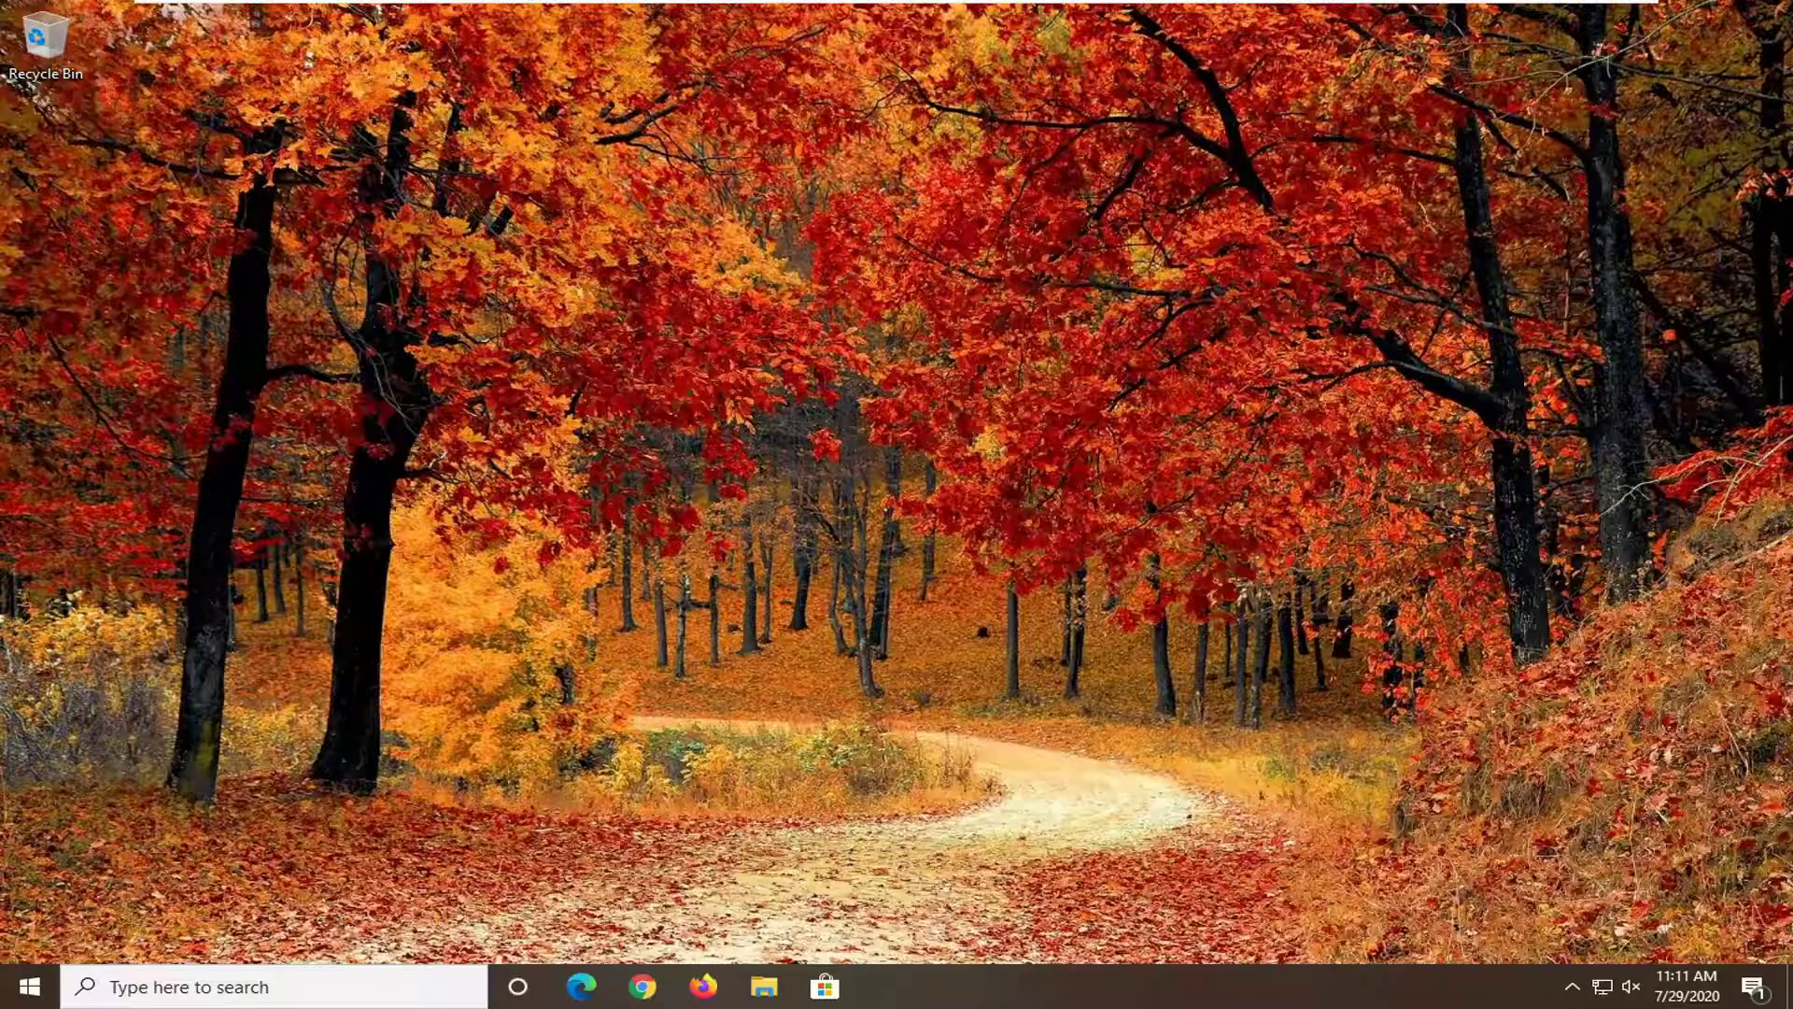
# Launch regedit as administrator from Start menu search, approve the UAC prompt, and reposition the window
pyautogui.click(29, 986)
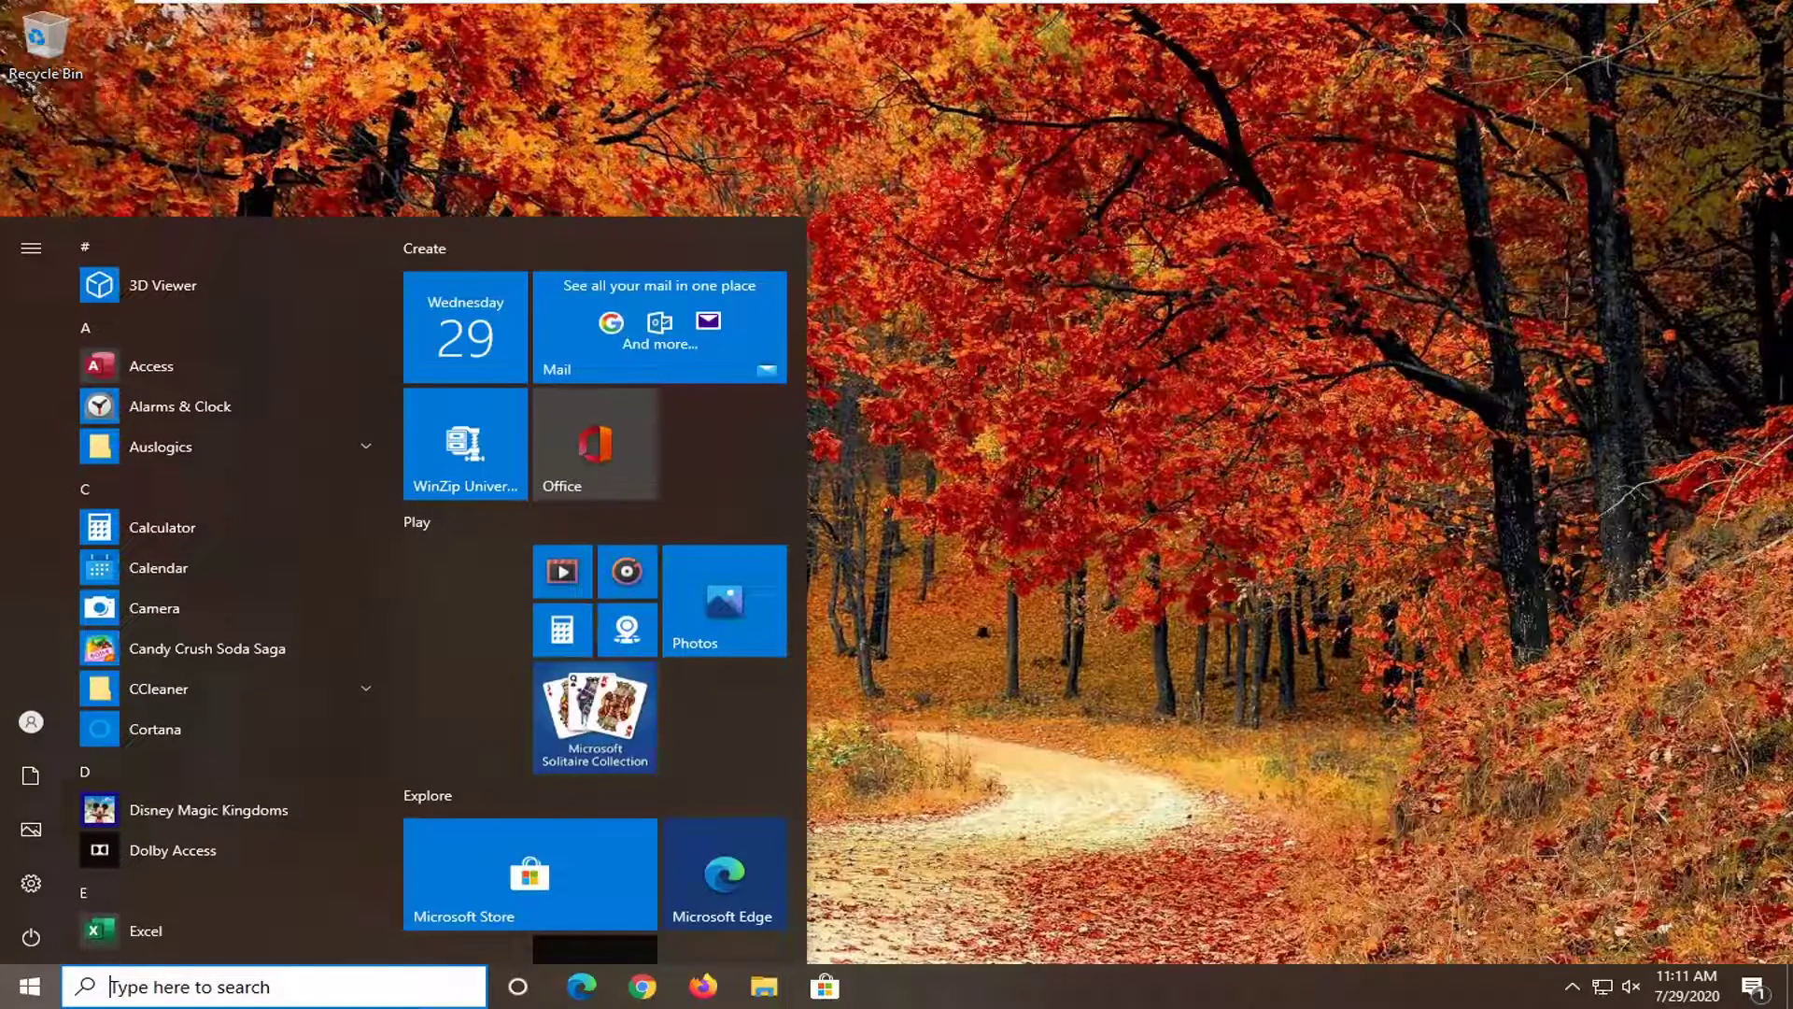
pyautogui.moveTo(224, 589)
pyautogui.write('re')
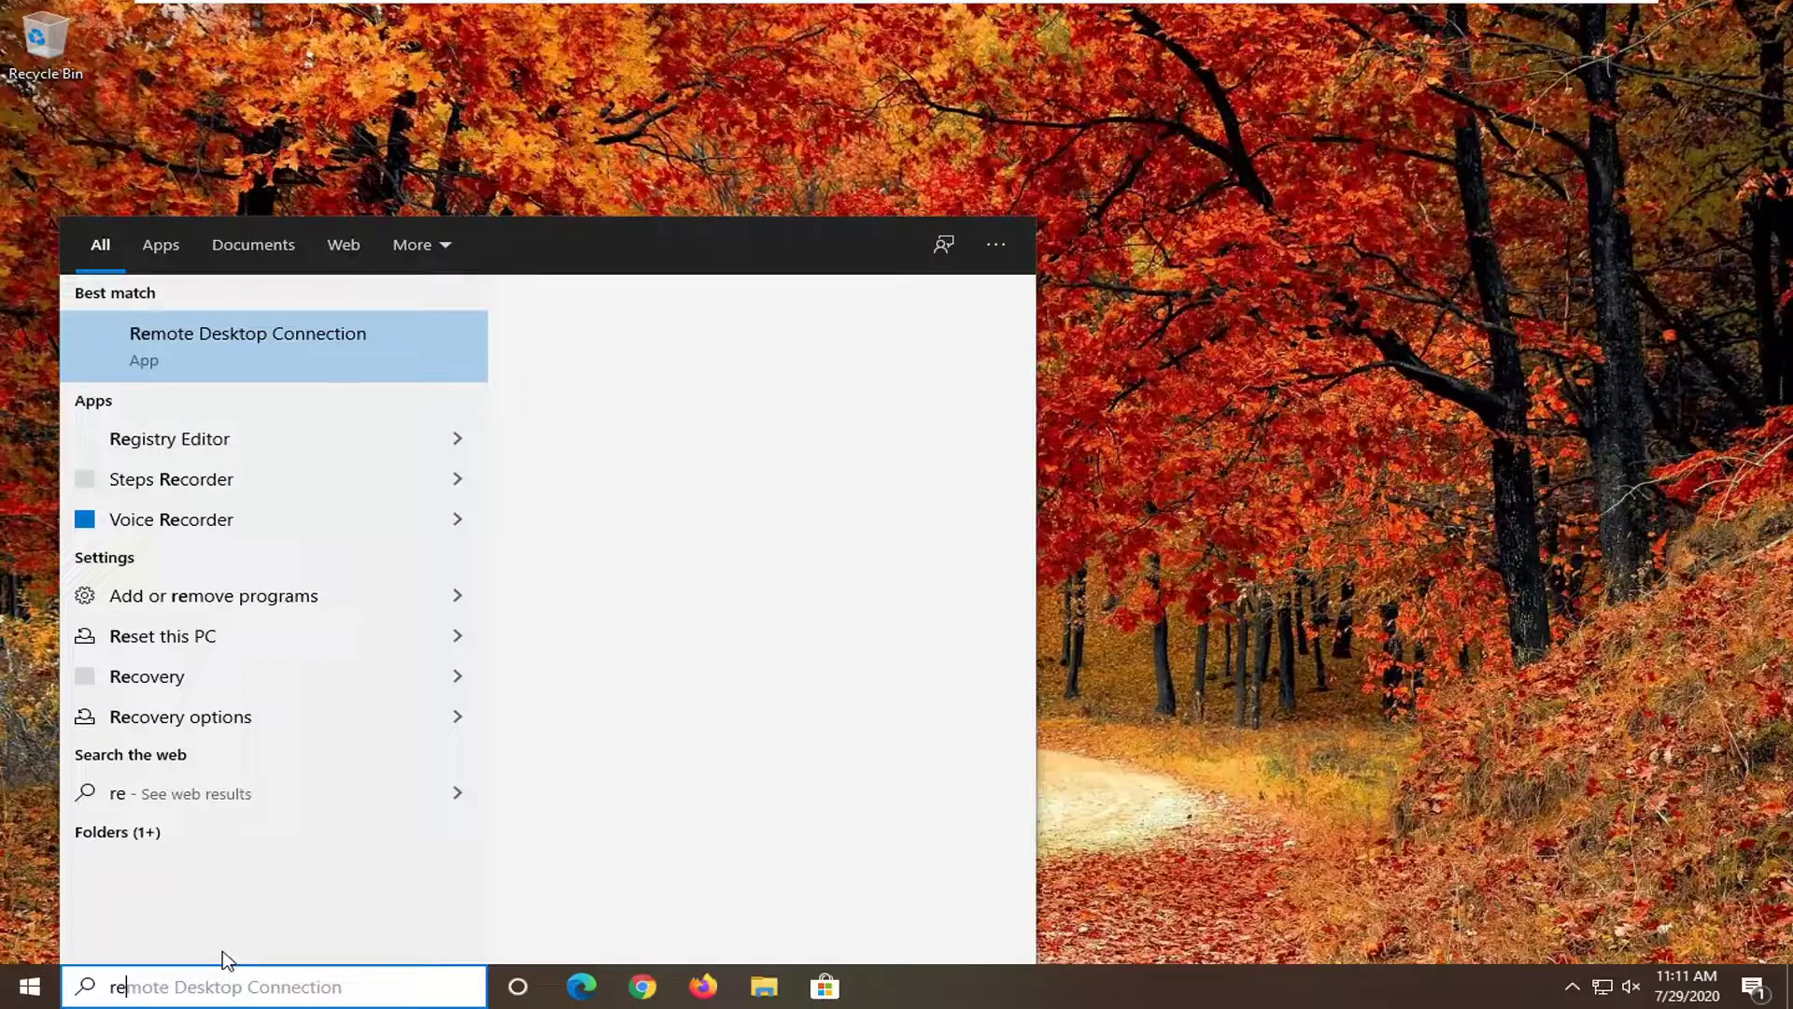
pyautogui.write('gedit')
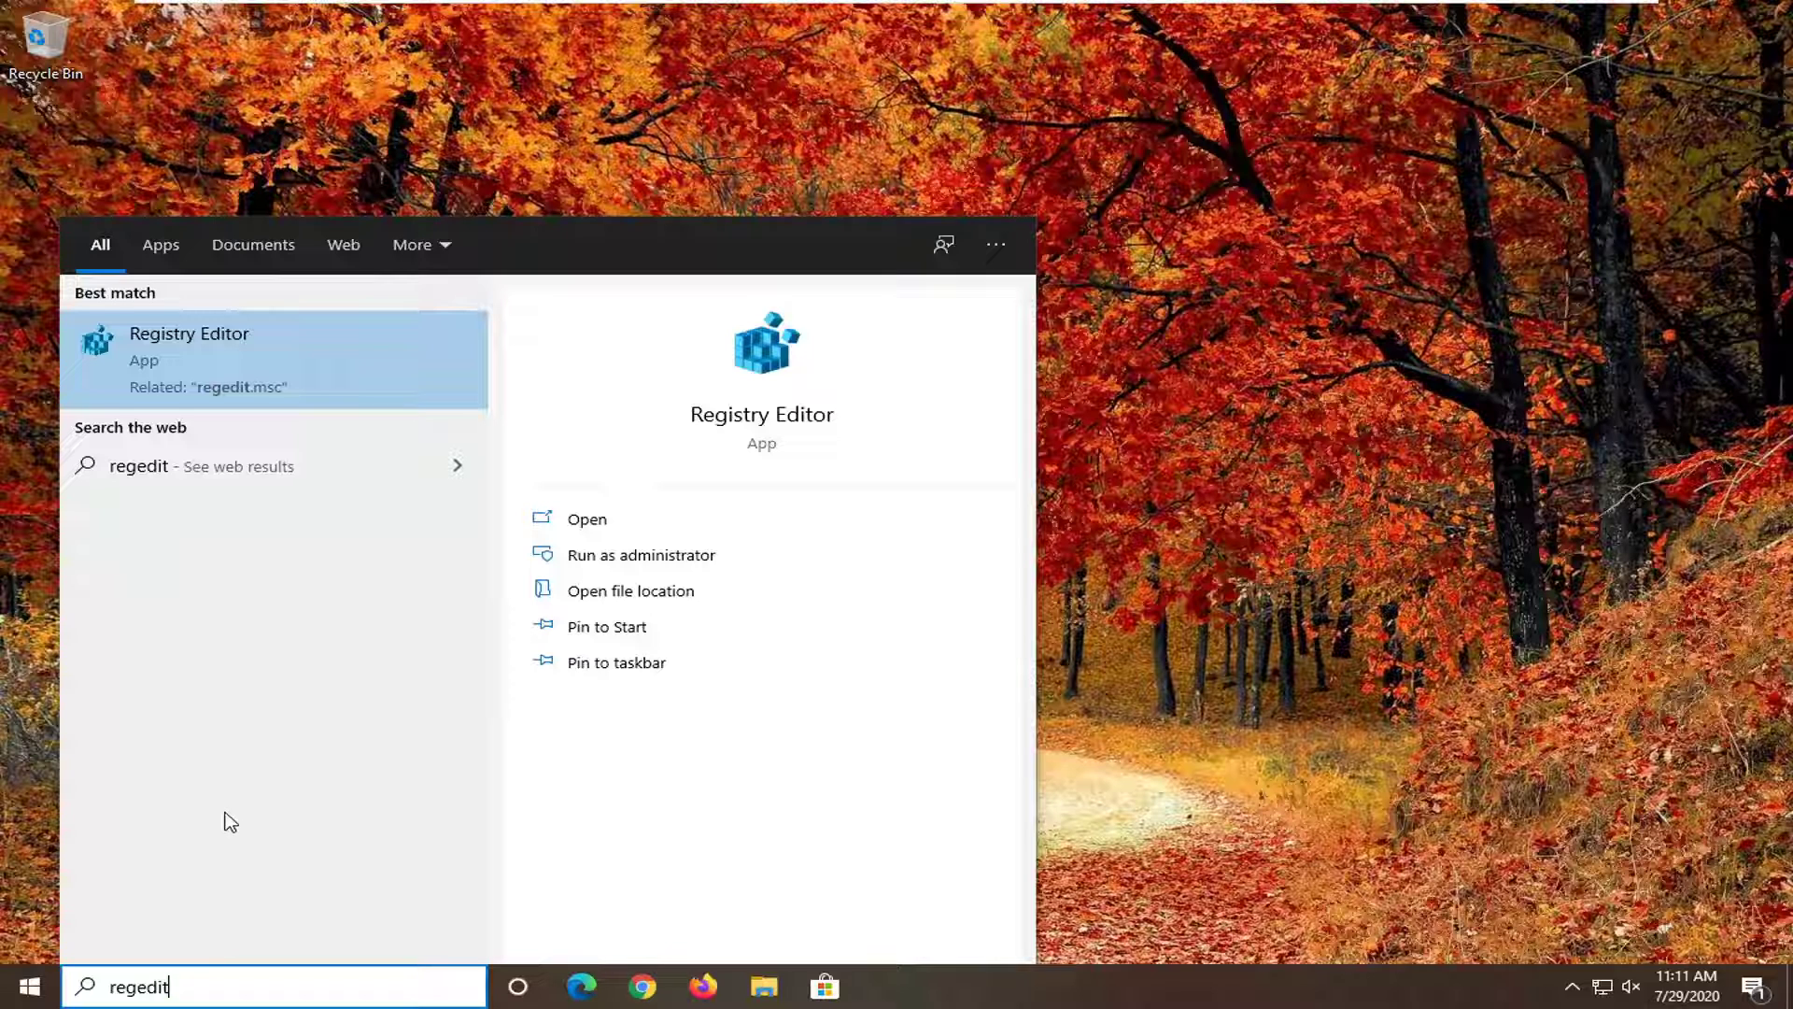
pyautogui.rightClick(161, 376)
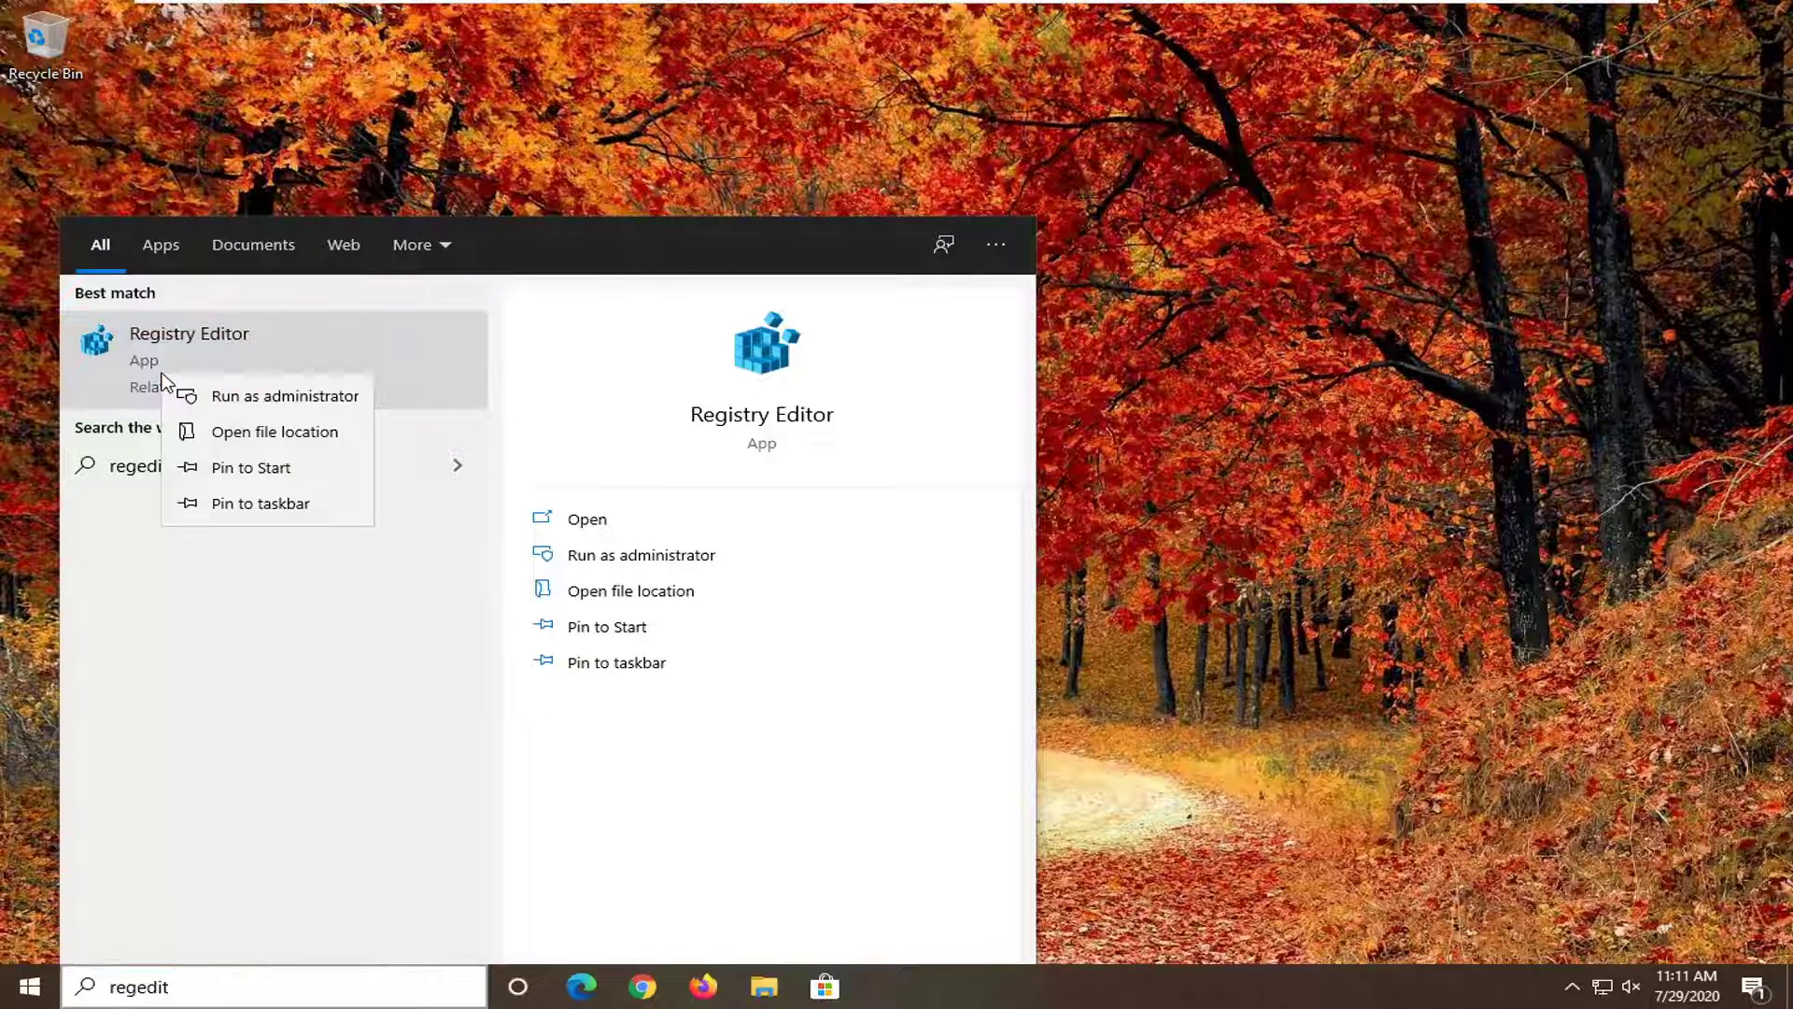
pyautogui.click(240, 400)
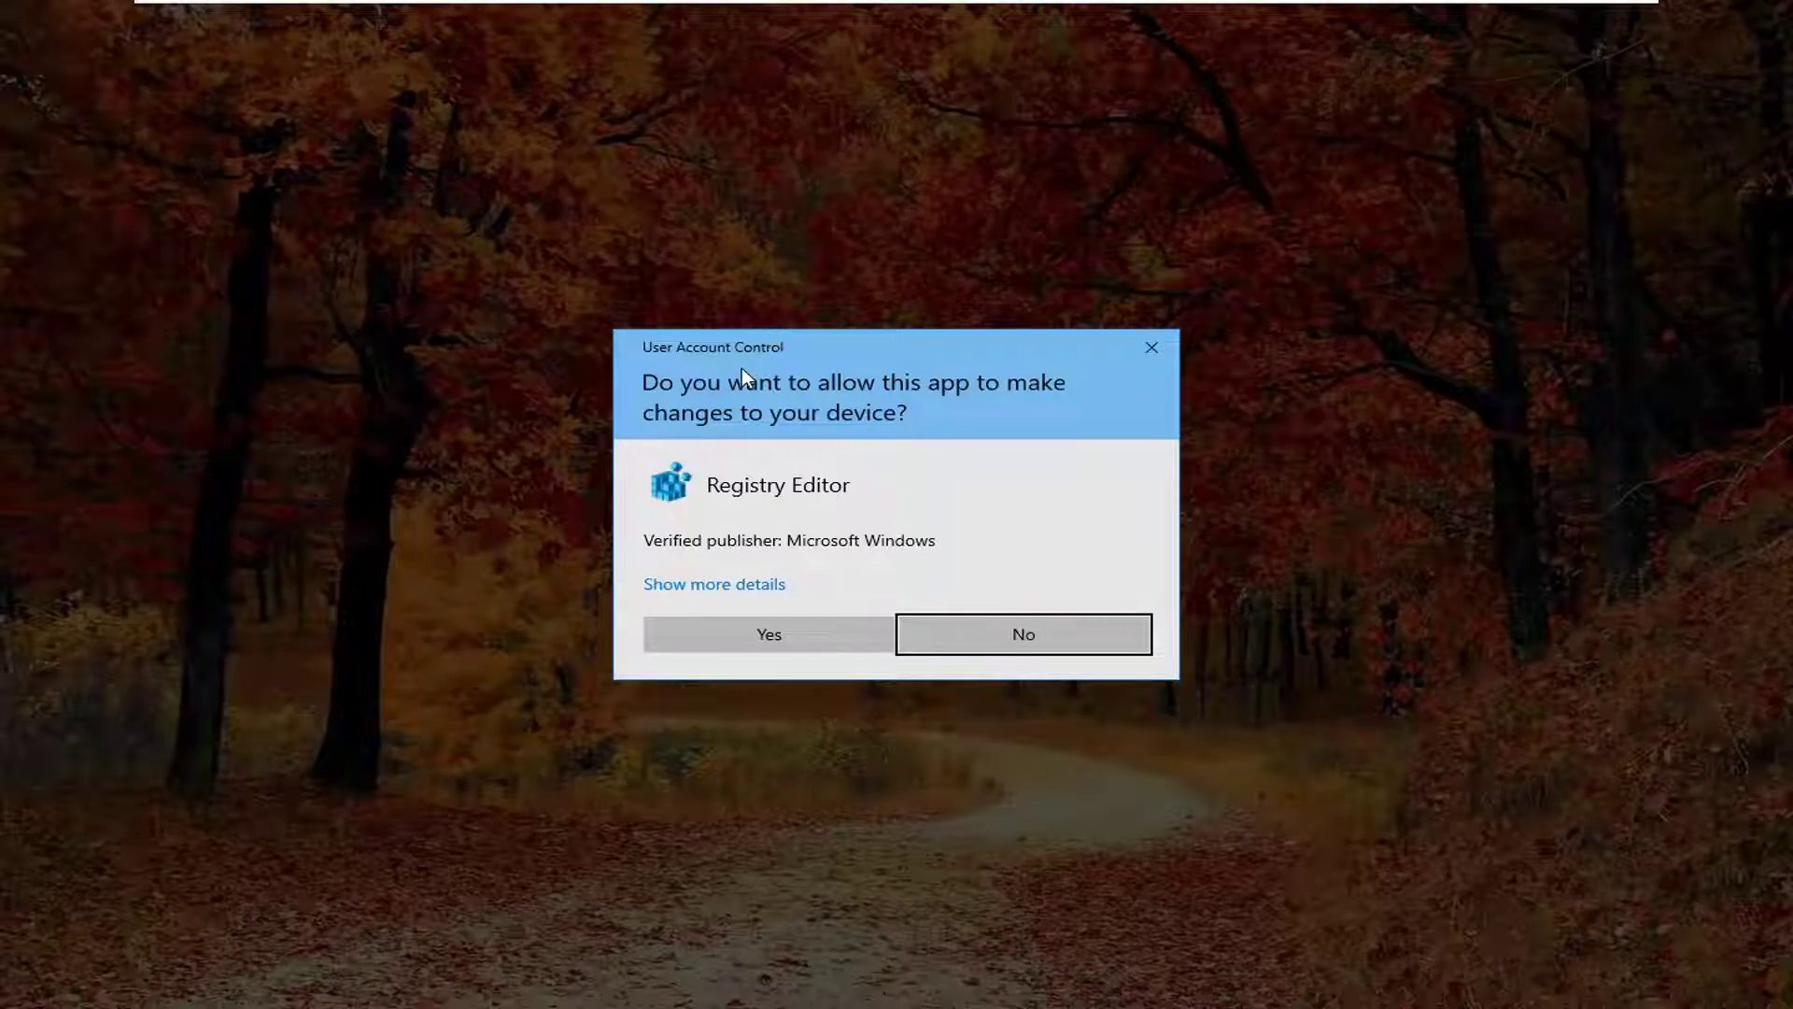
pyautogui.click(725, 632)
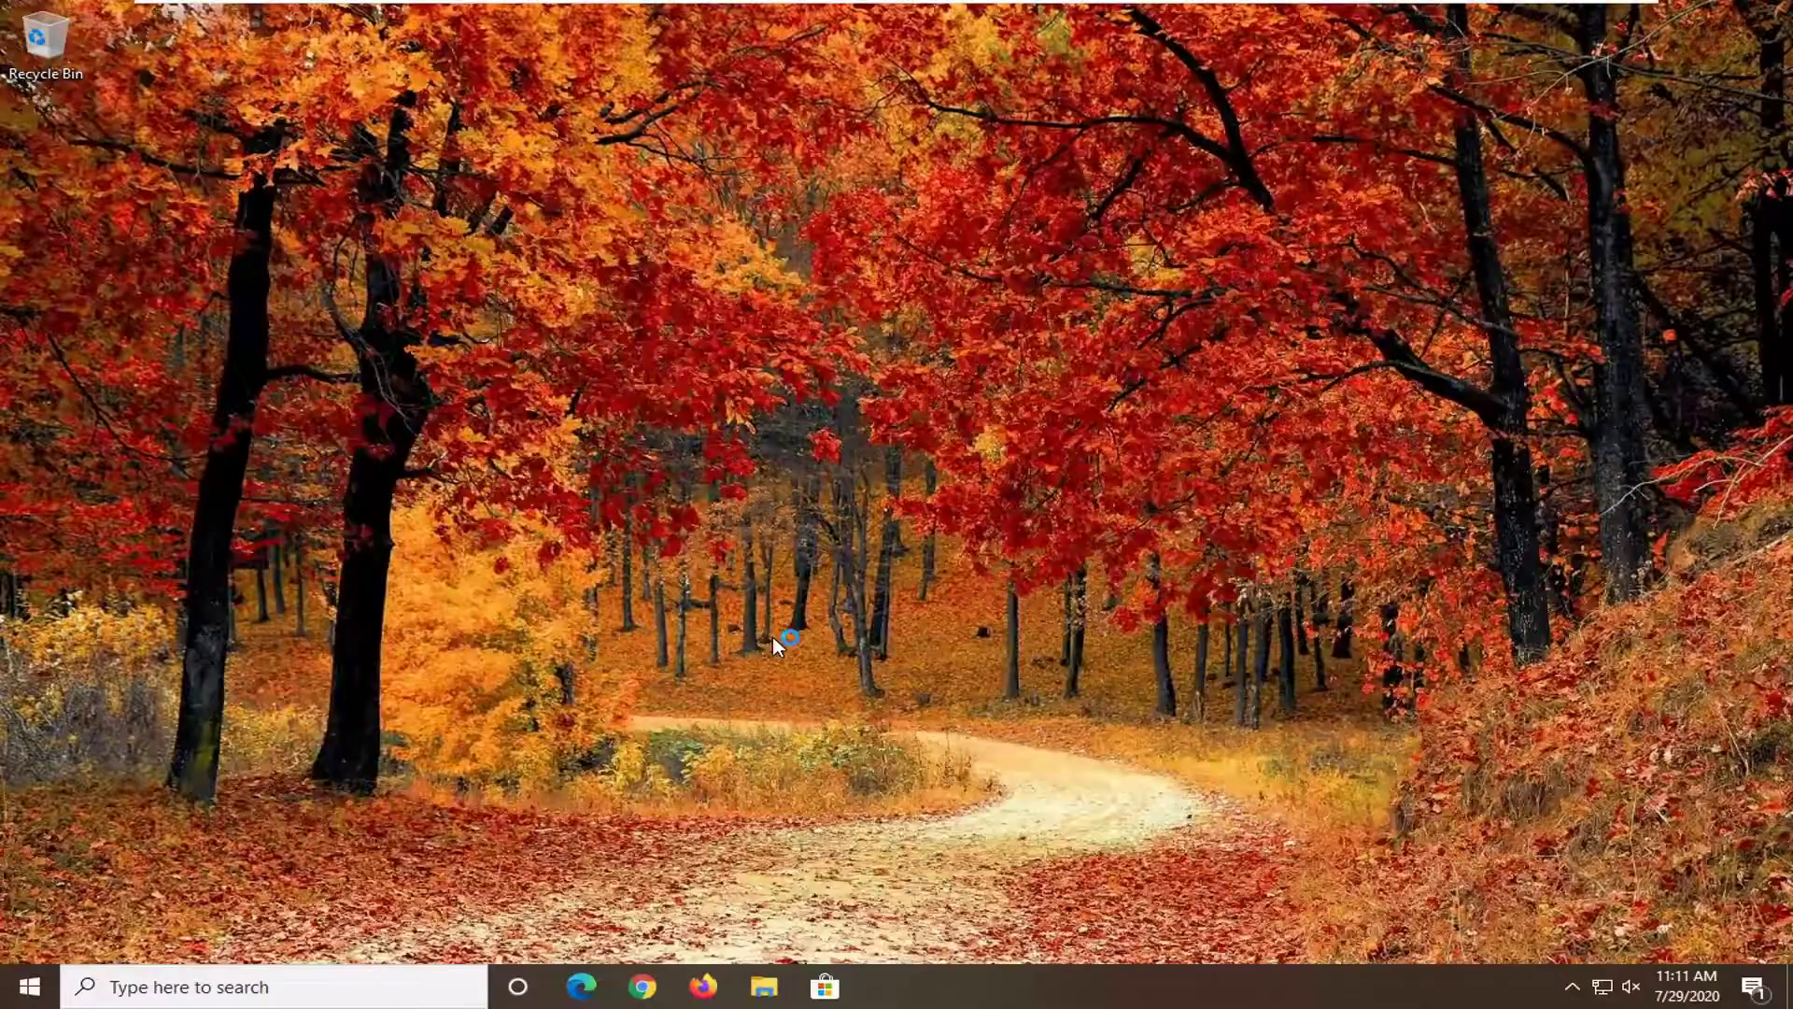
pyautogui.moveTo(617, 217); pyautogui.dragTo(612, 155)
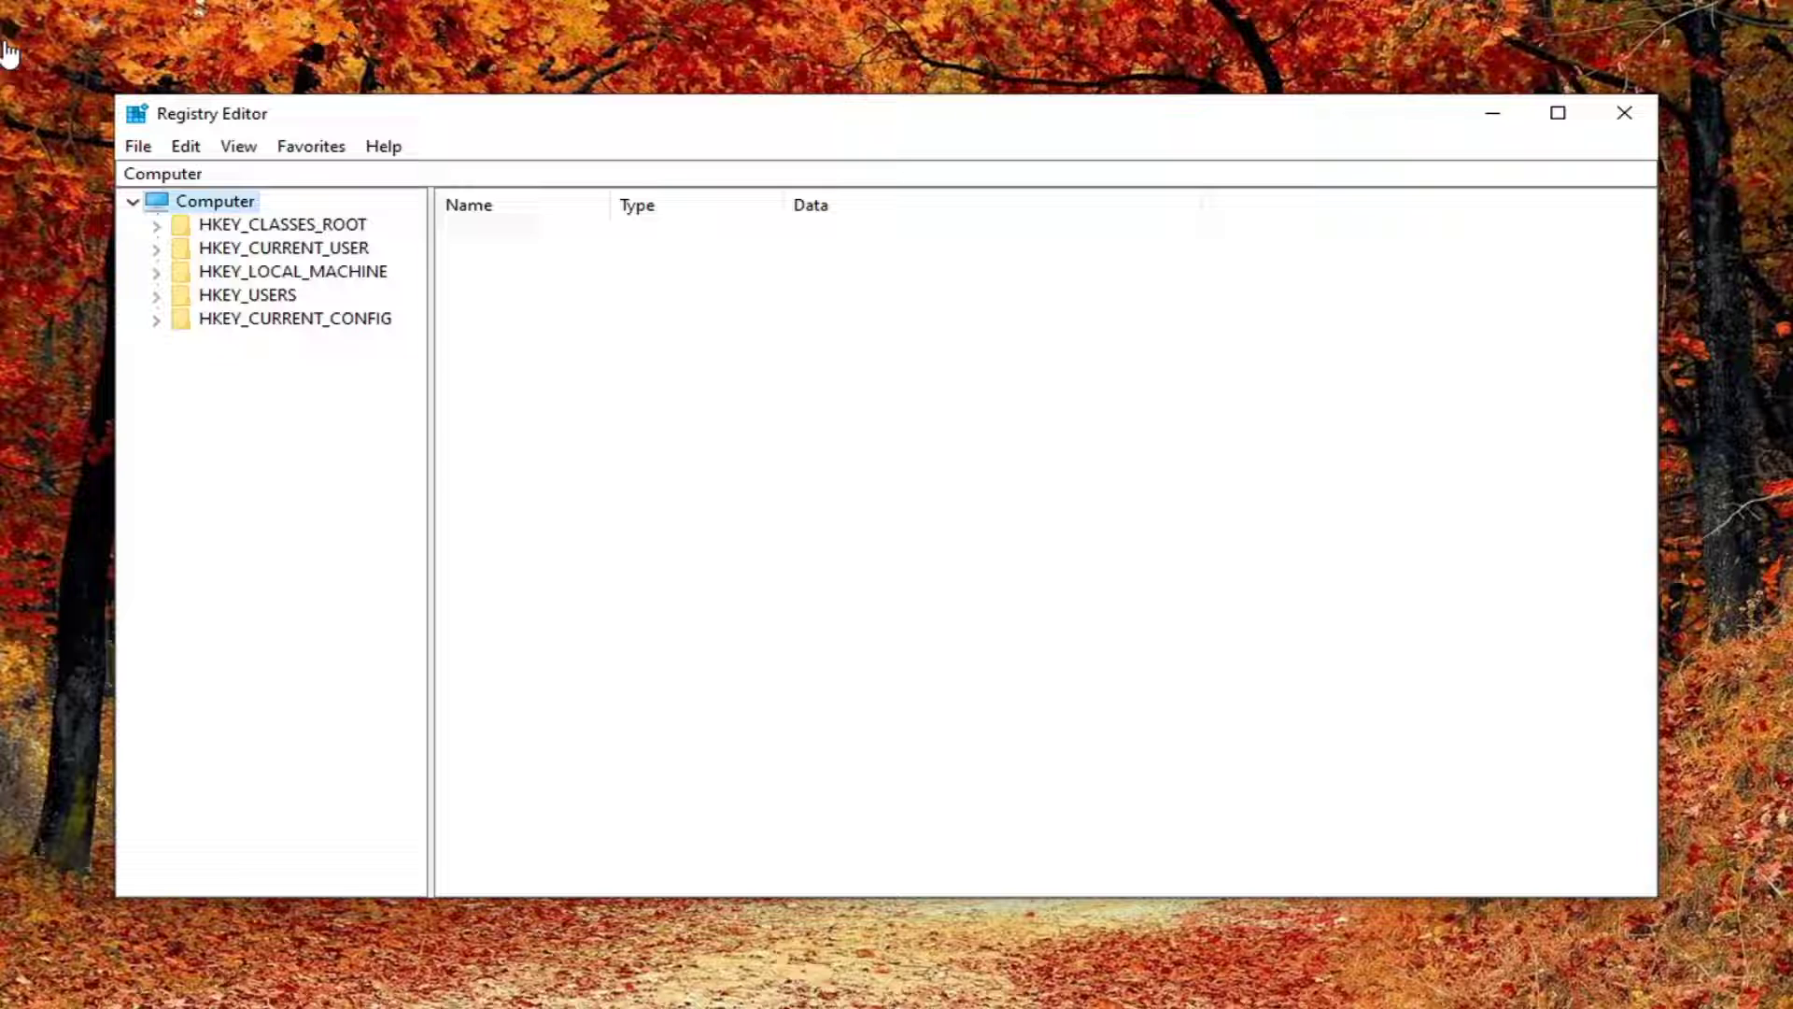
pyautogui.click(138, 149)
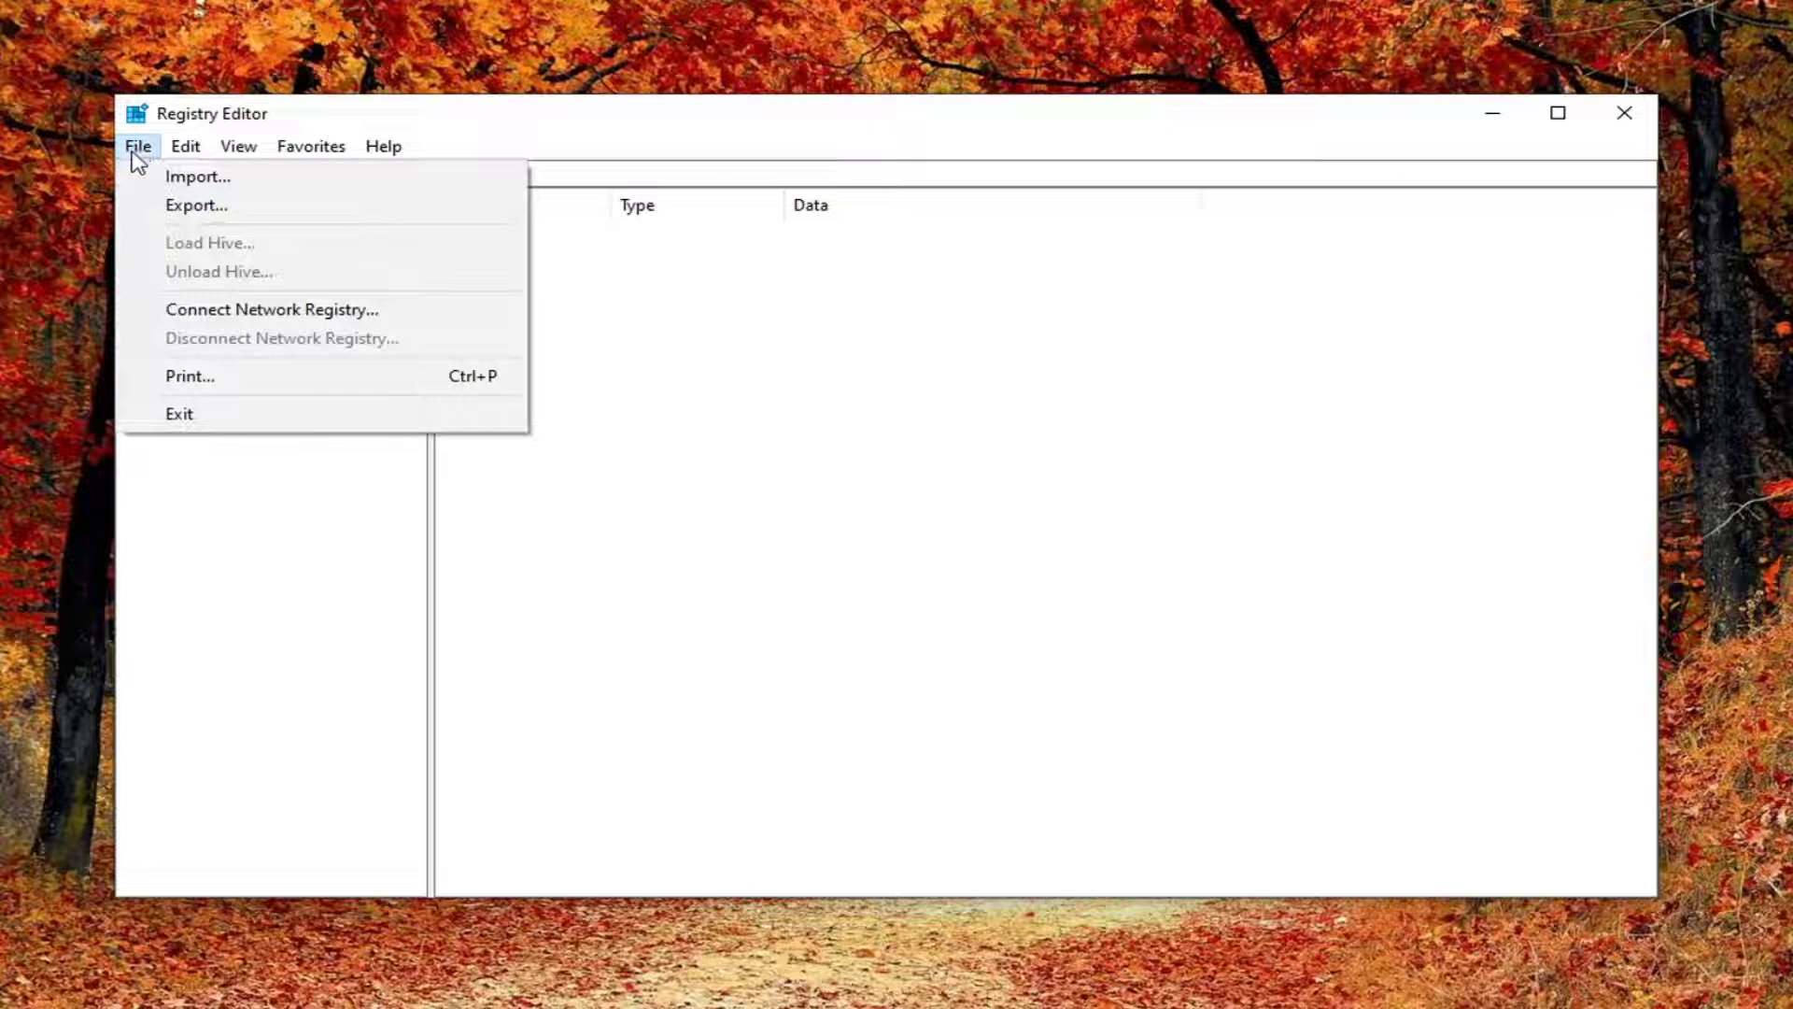
pyautogui.click(190, 205)
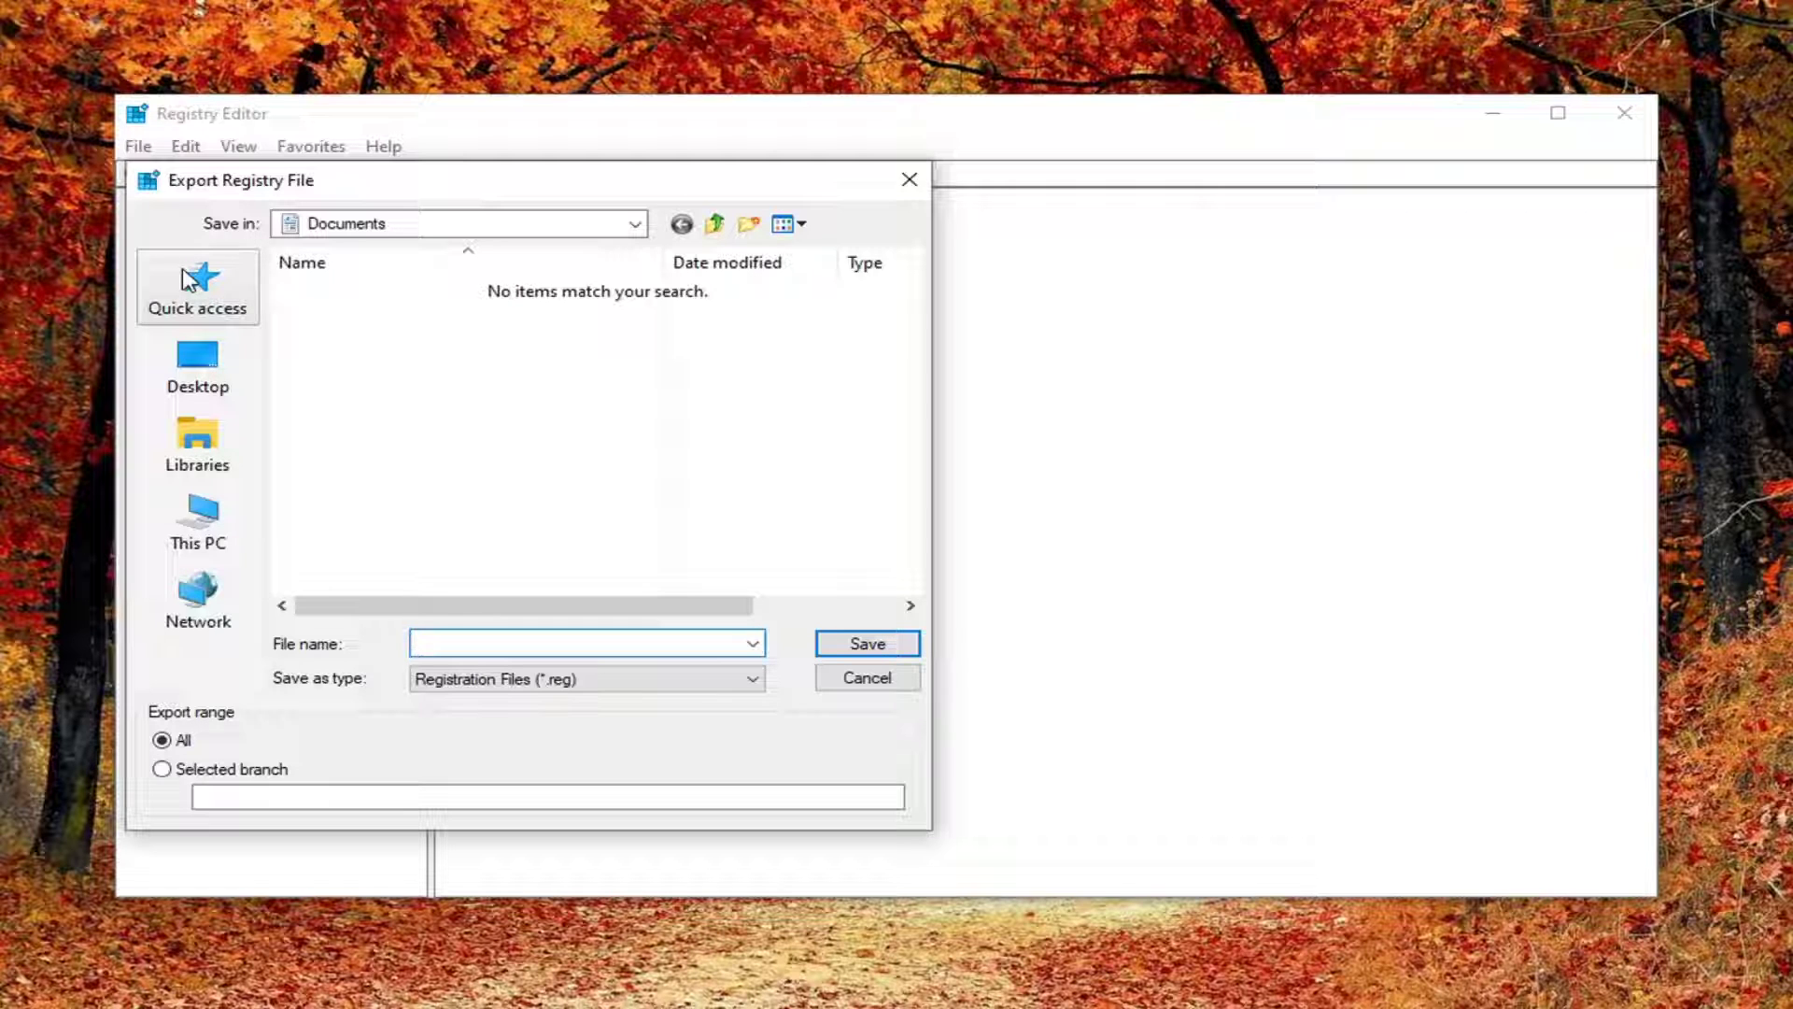
pyautogui.click(846, 681)
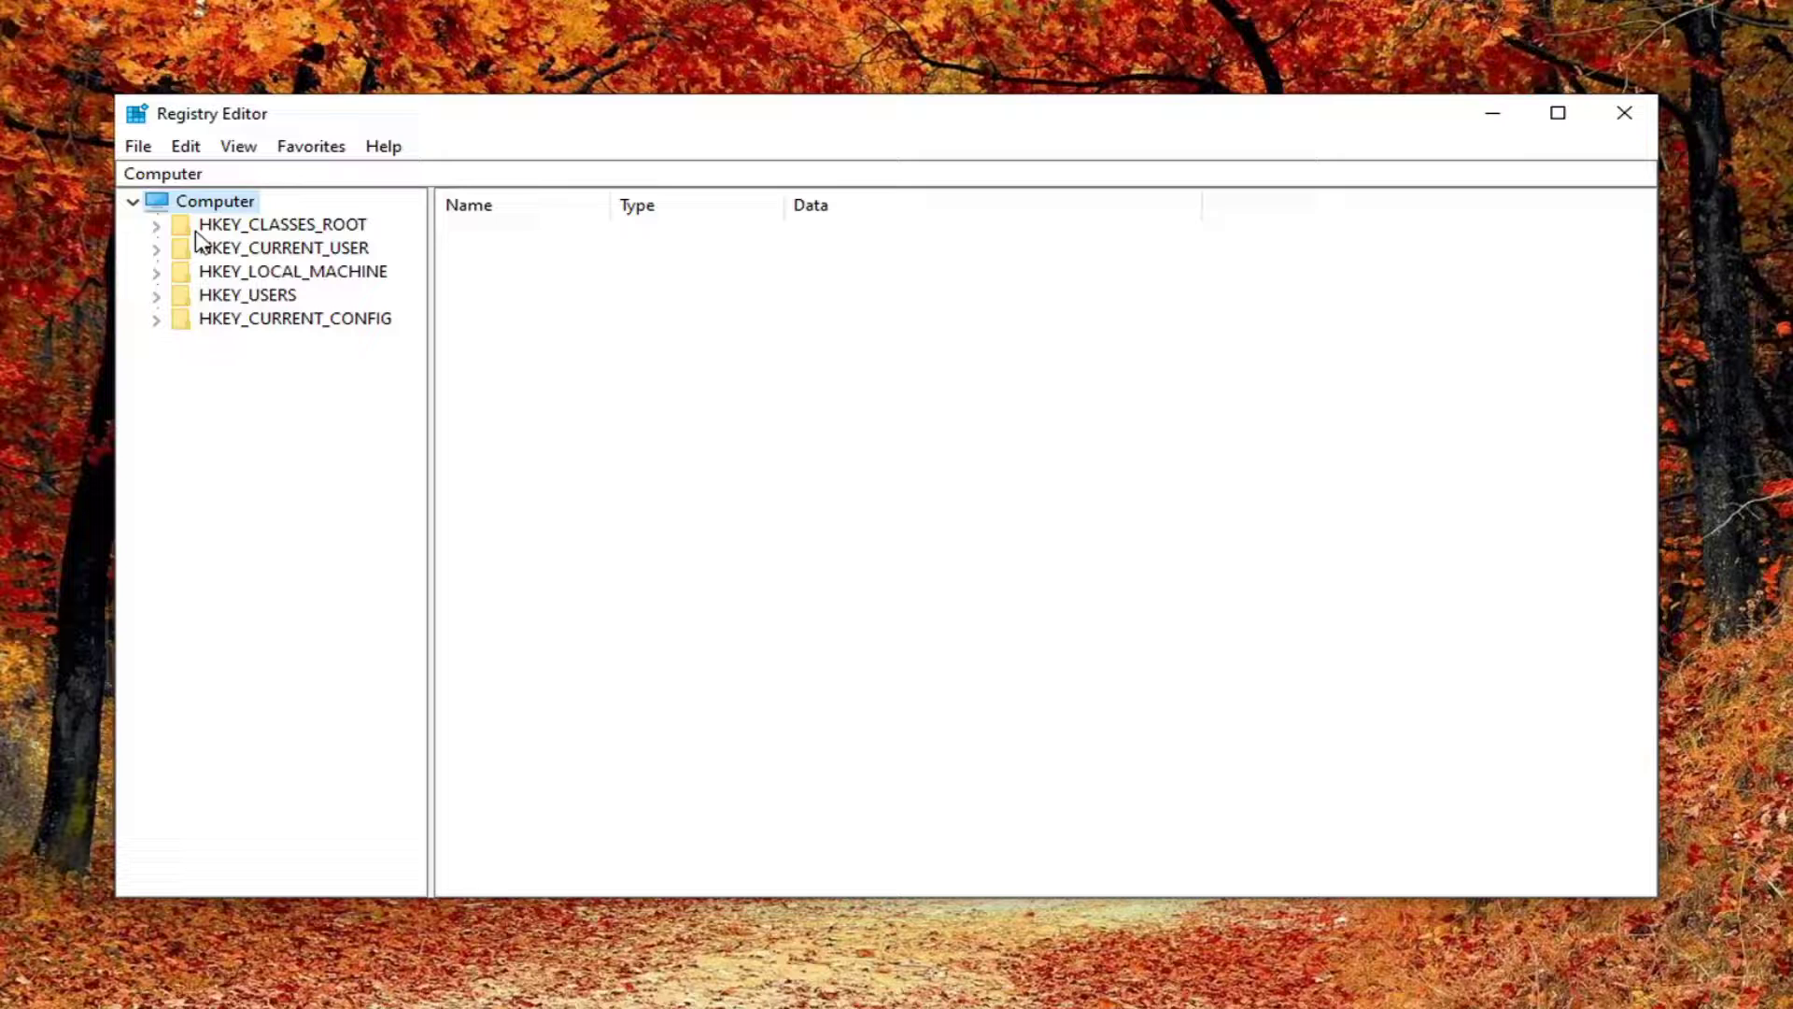
pyautogui.click(138, 148)
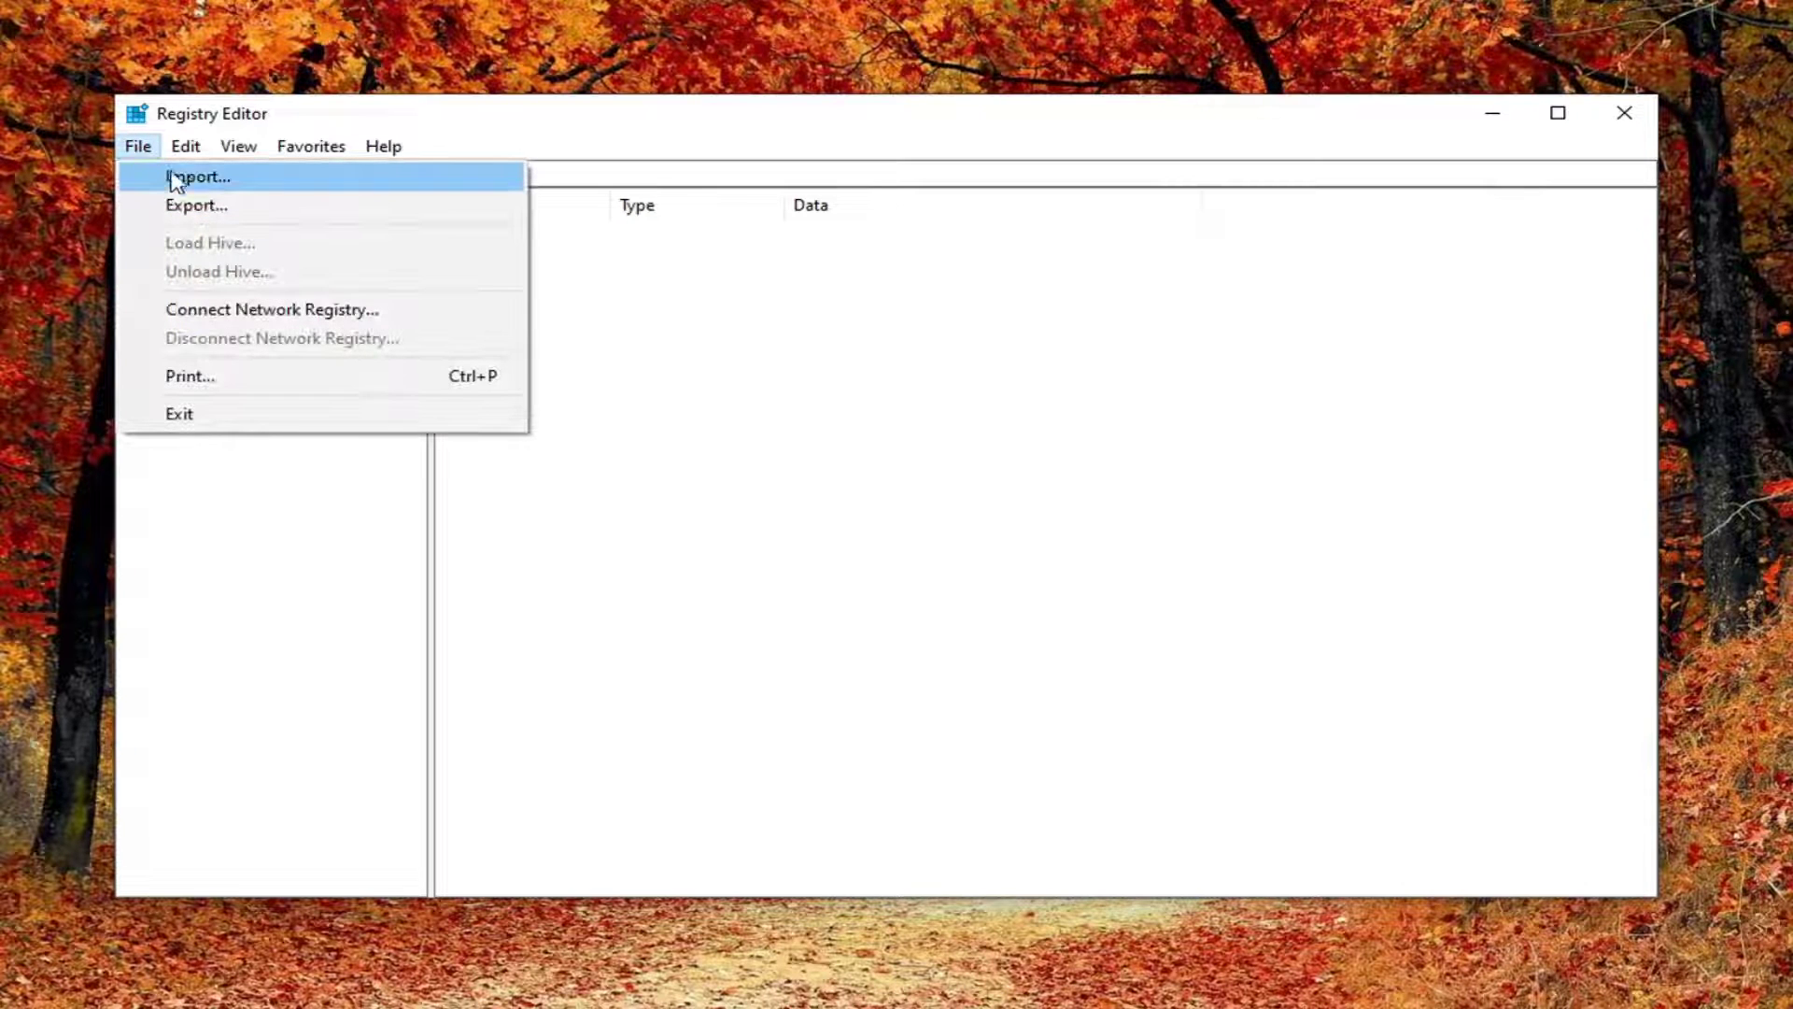
pyautogui.click(175, 179)
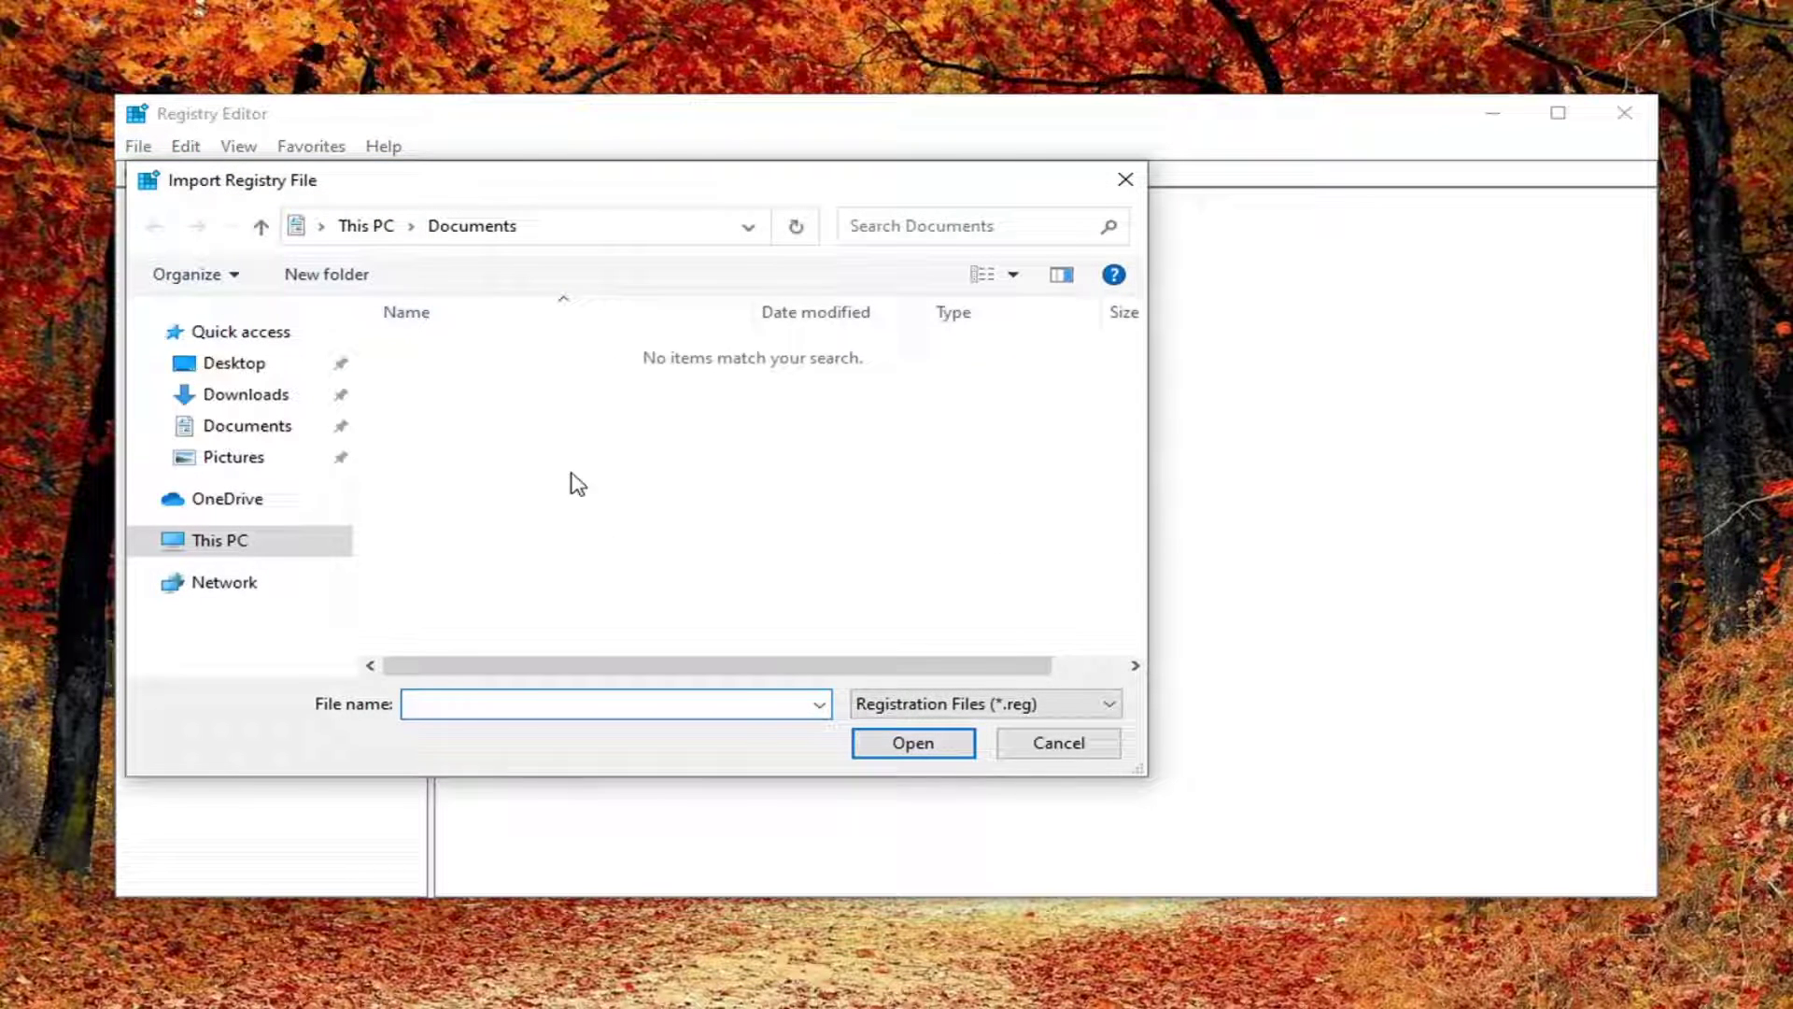
pyautogui.click(208, 367)
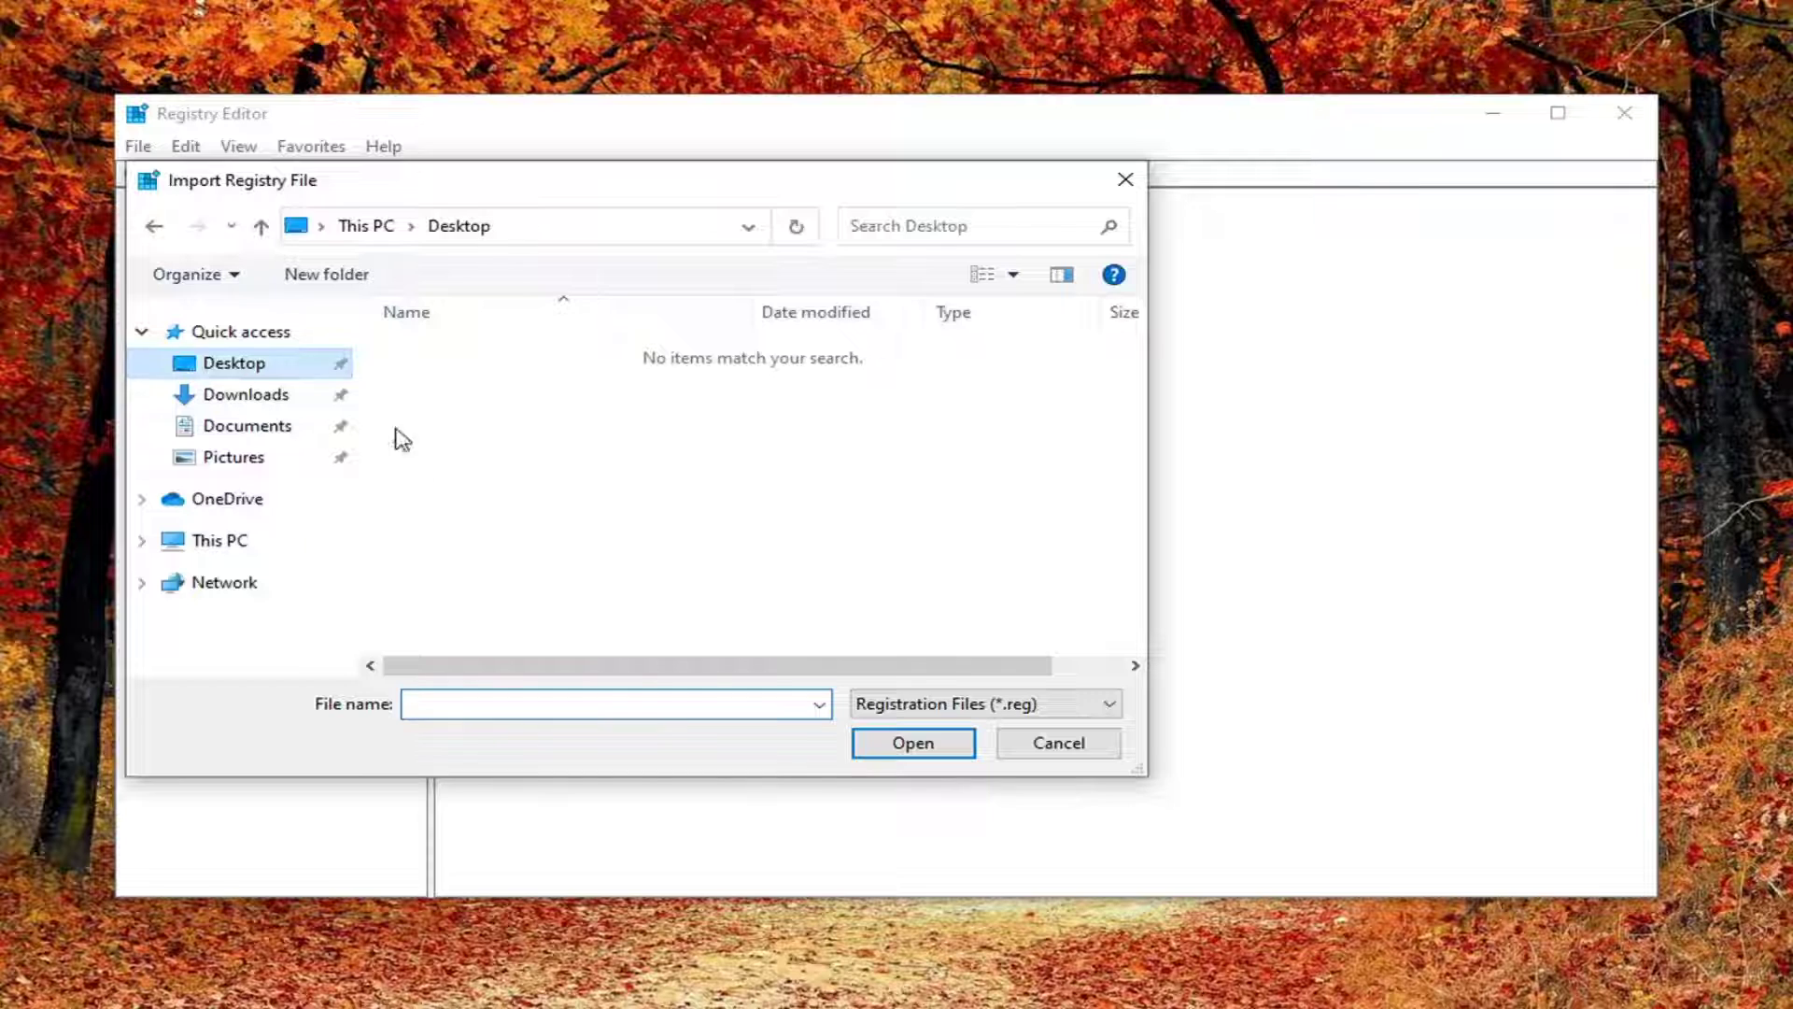
pyautogui.click(1011, 750)
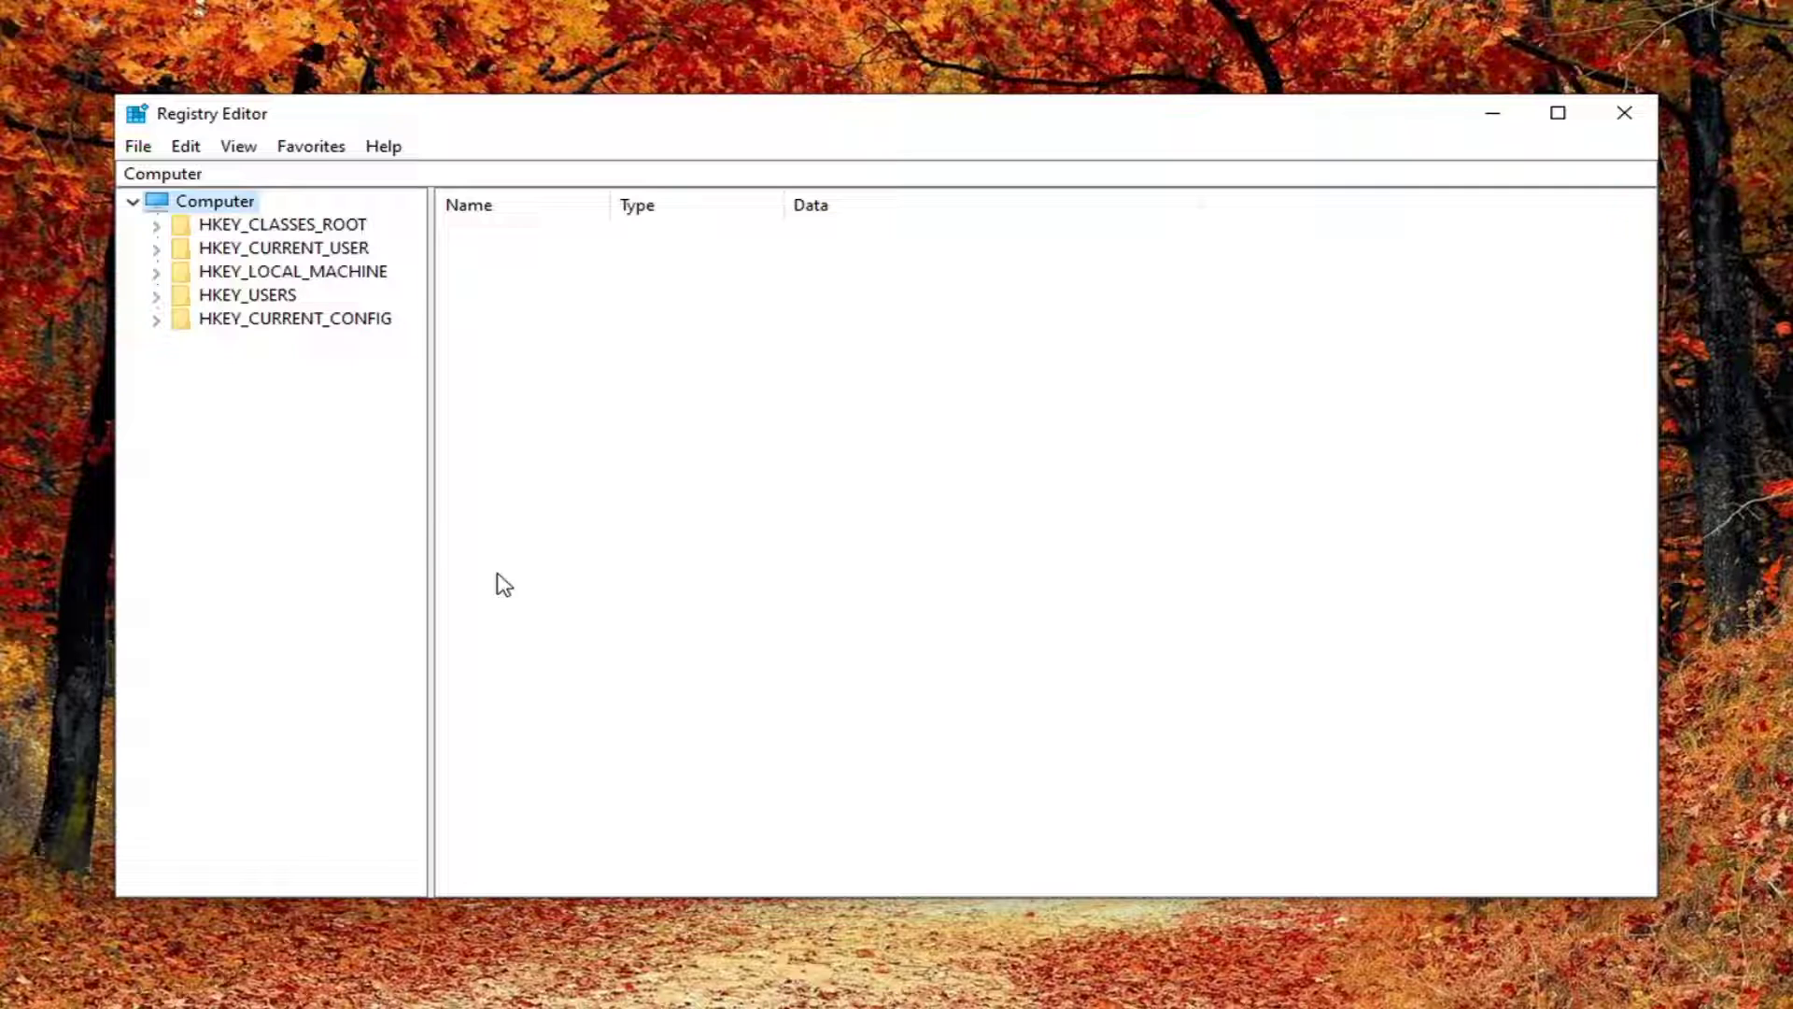
# Expand HKEY_LOCAL_MACHINE > SYSTEM > CurrentControlSet > Services in the key tree
pyautogui.click(311, 273)
pyautogui.doubleClick(295, 280)
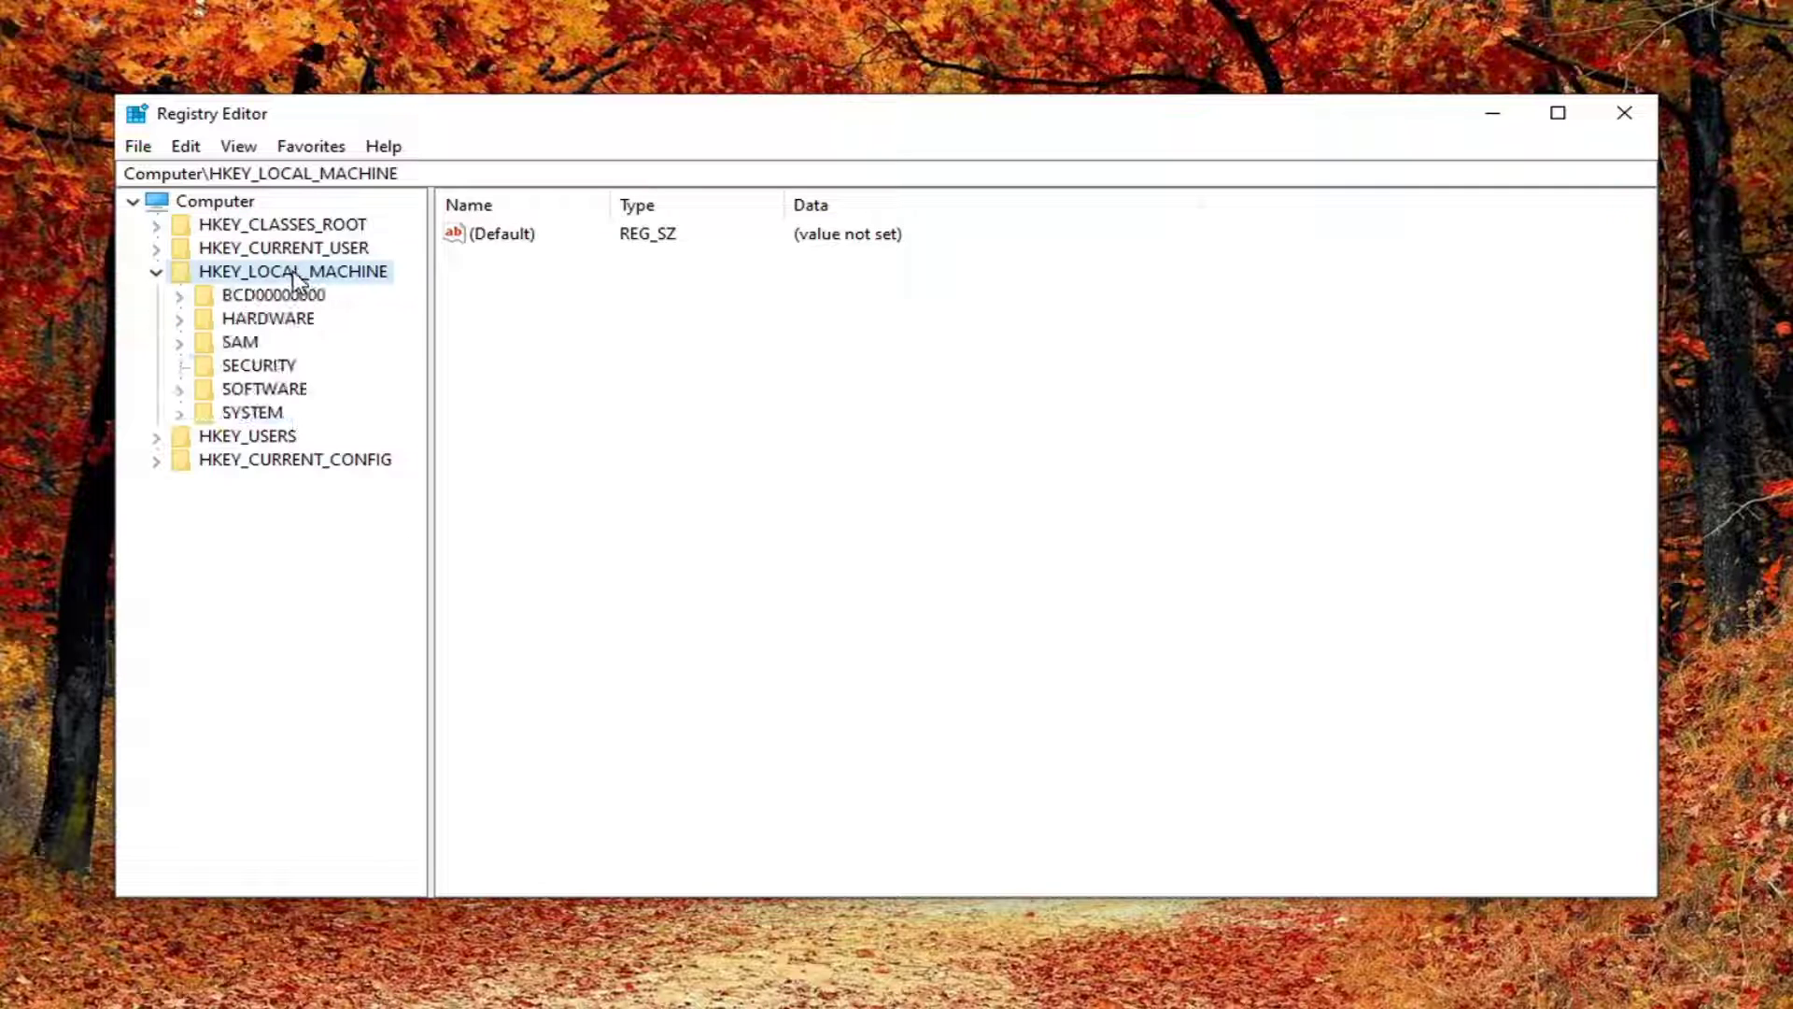
pyautogui.click(243, 416)
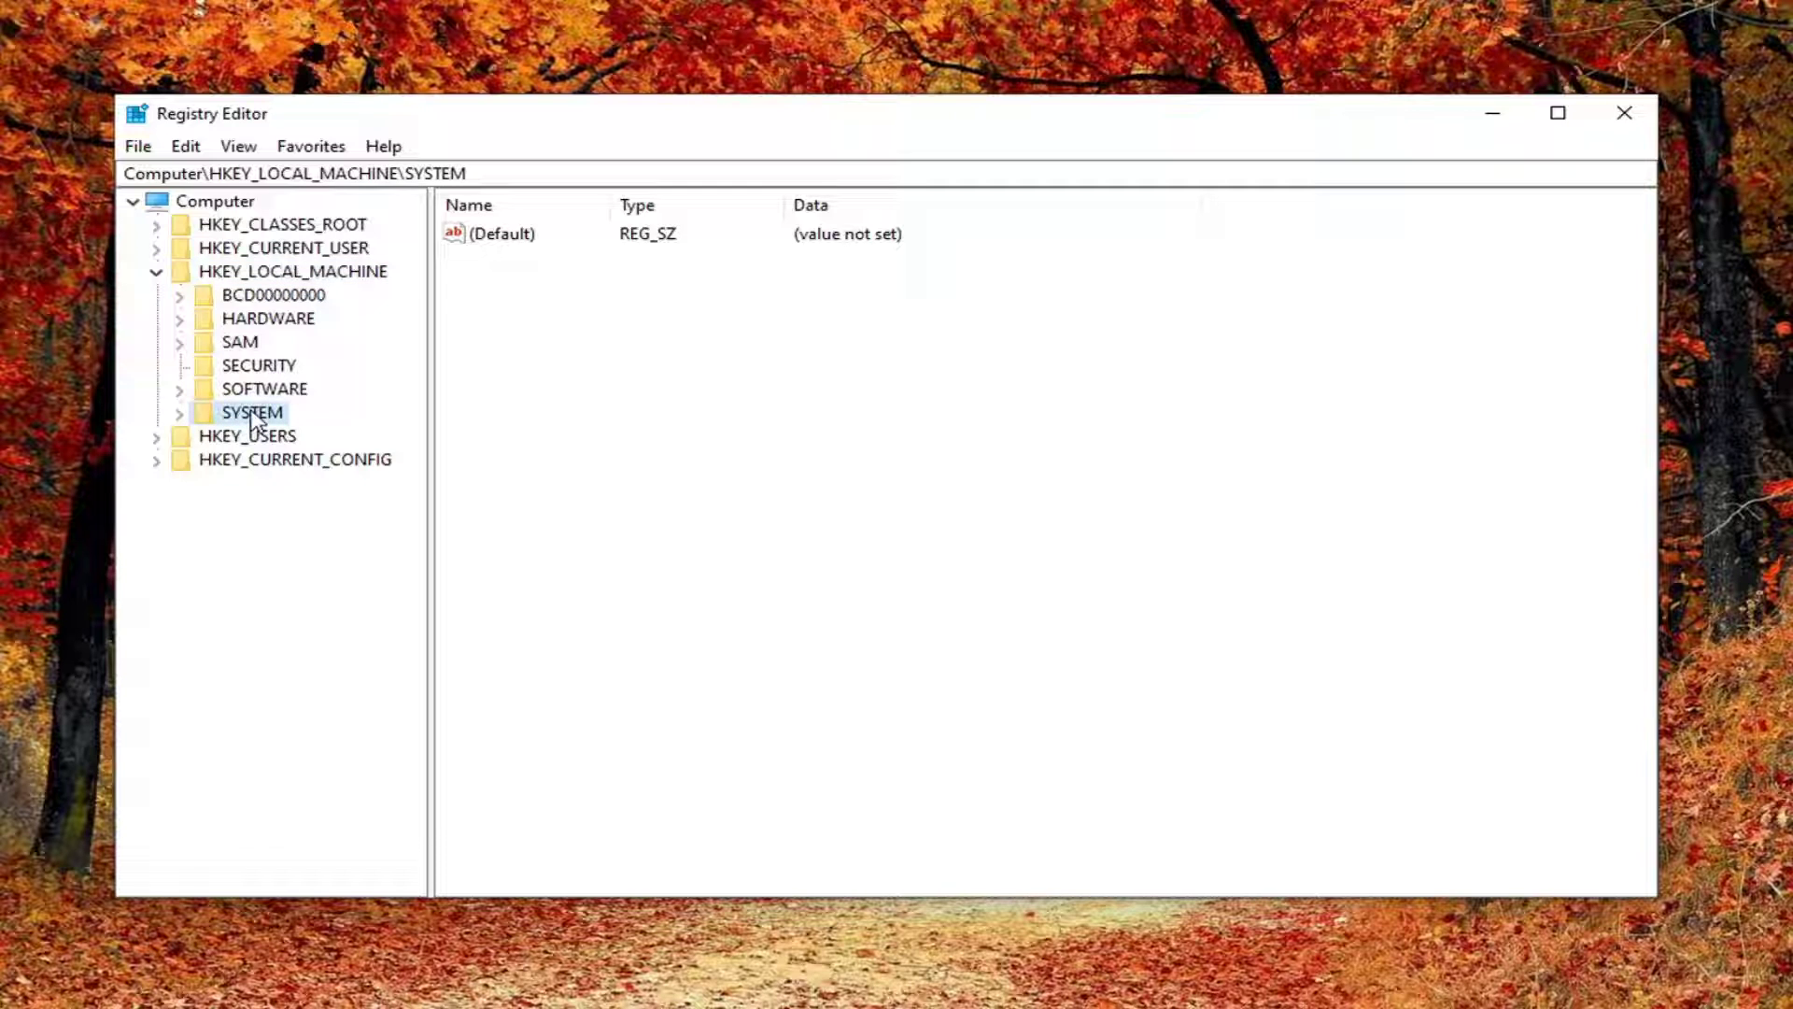
pyautogui.doubleClick(252, 413)
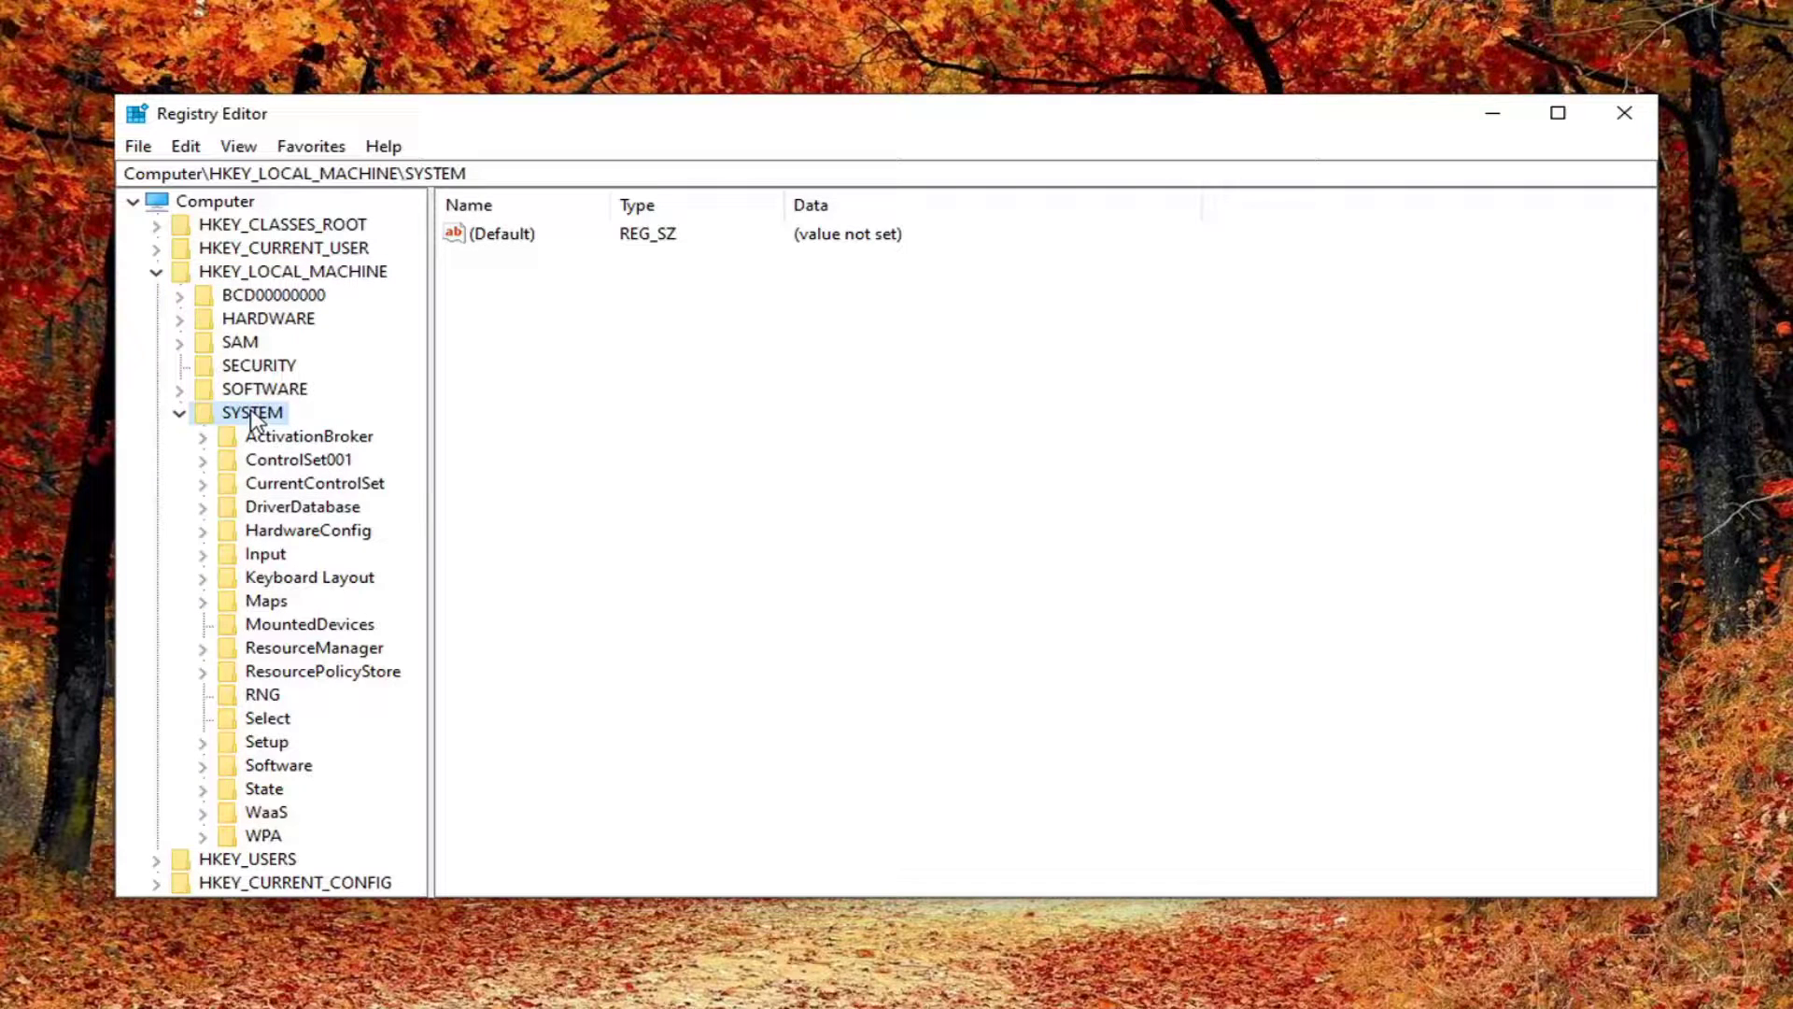
pyautogui.click(278, 505)
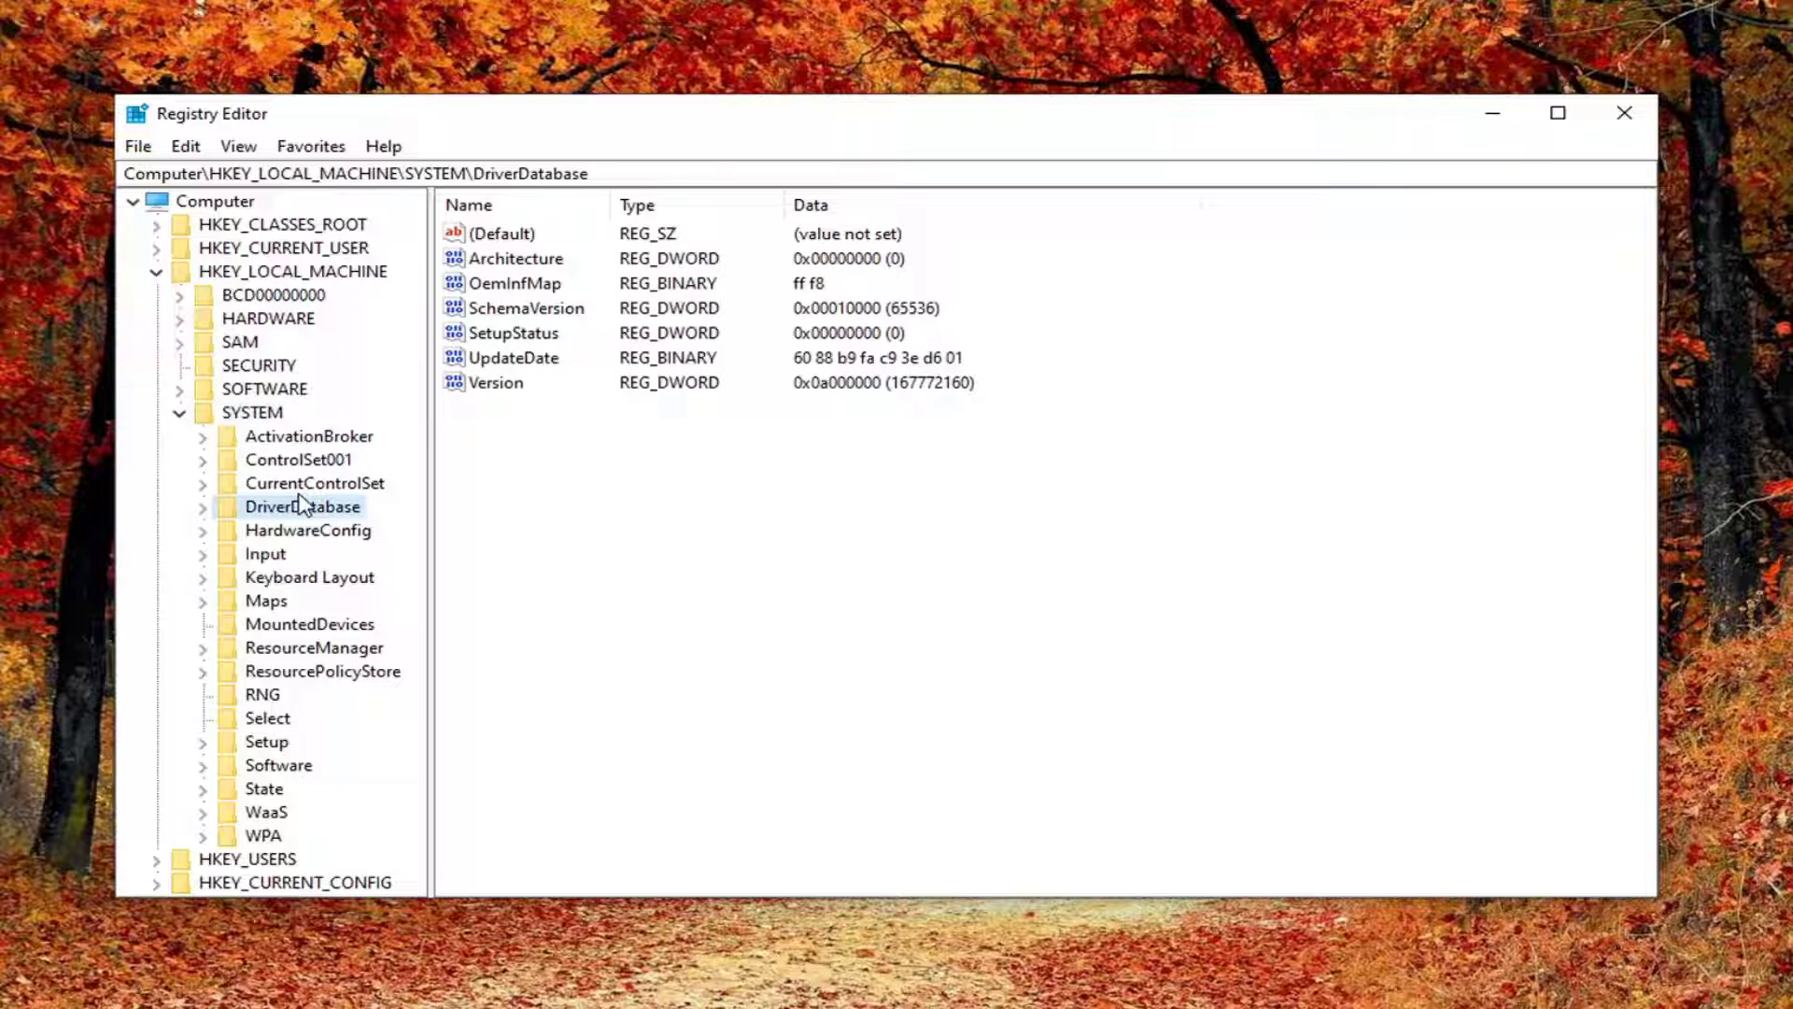
pyautogui.doubleClick(306, 486)
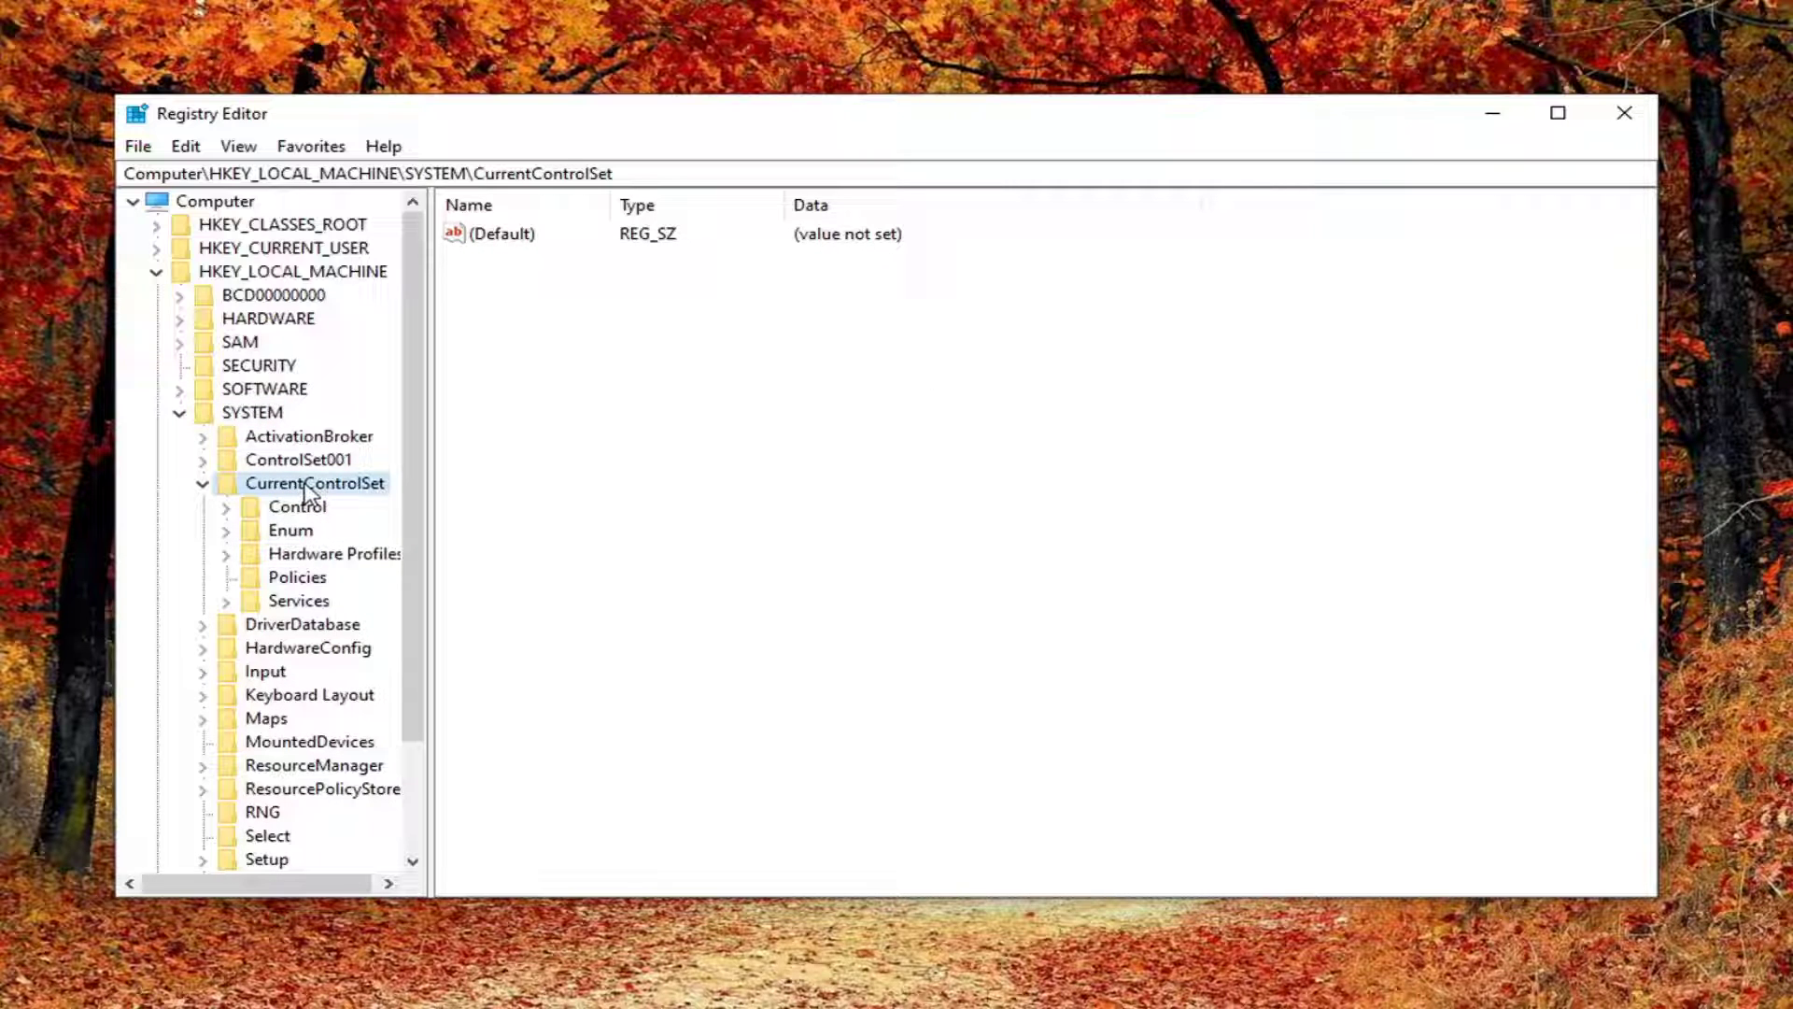
pyautogui.doubleClick(299, 602)
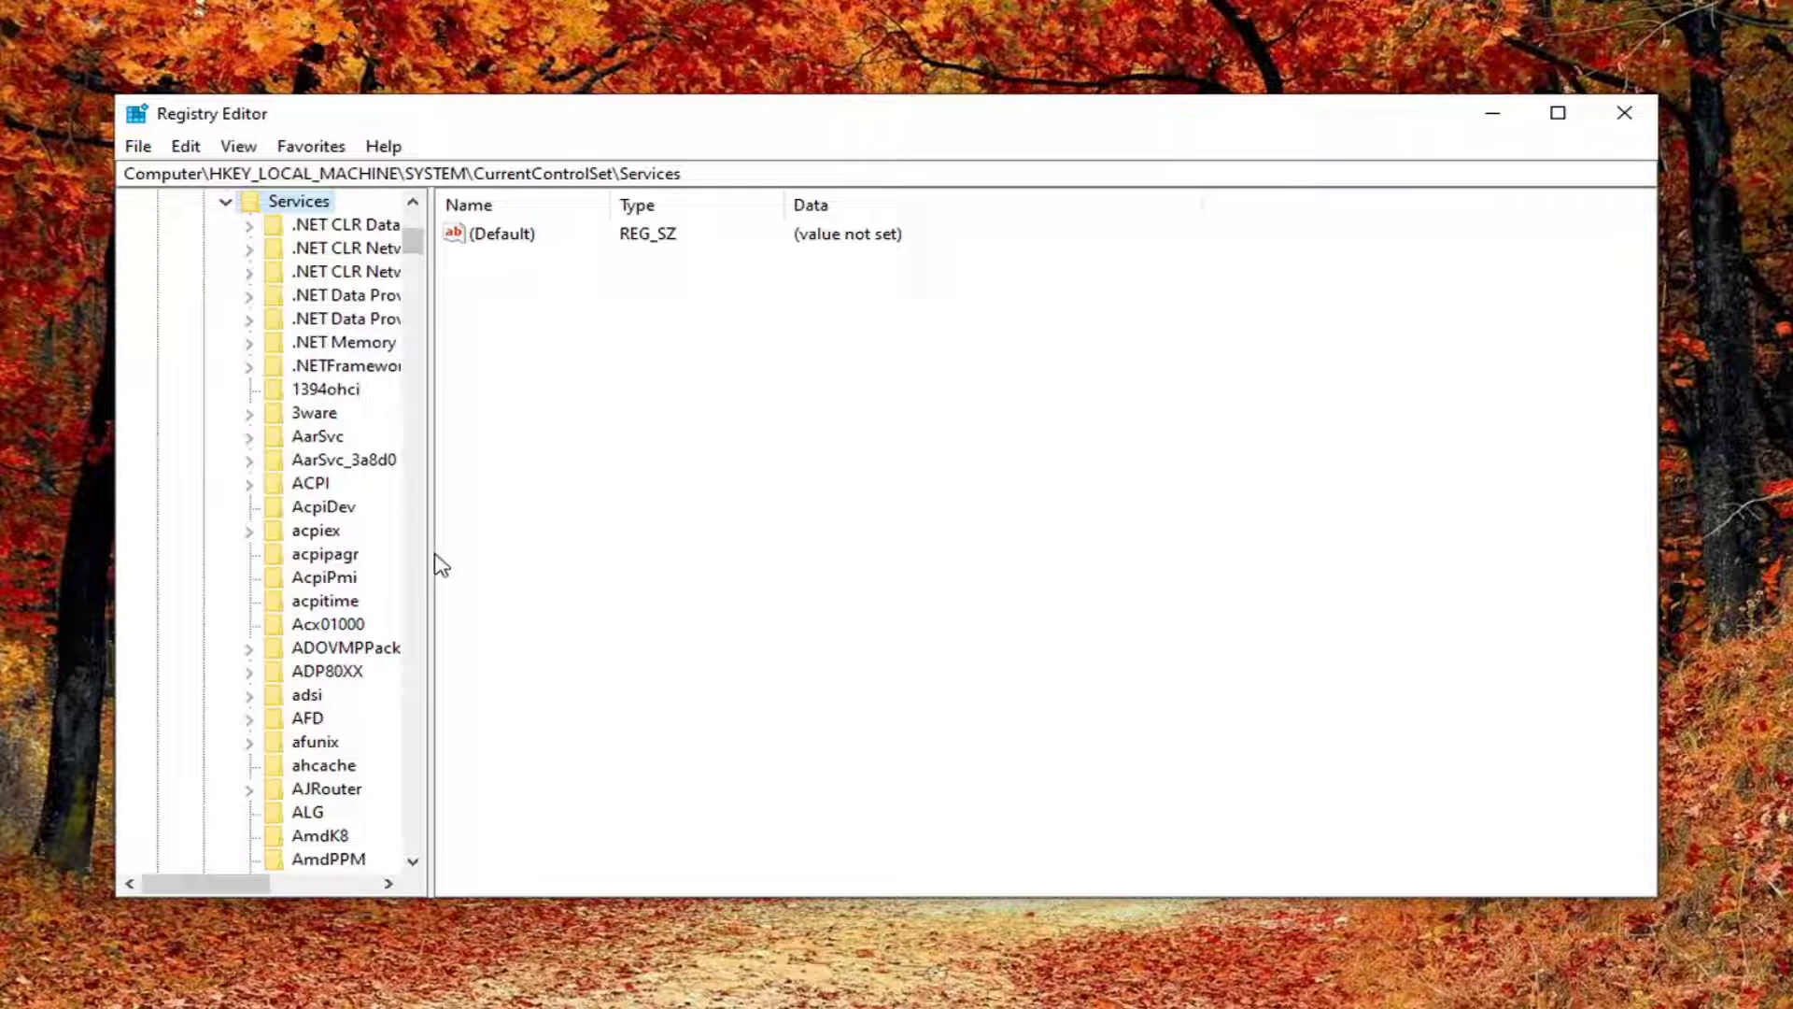
# Widen the tree pane, then select and expand LanmanWorkstation to show Linkage, NetworkProvider and Parameters
pyautogui.moveTo(431, 548); pyautogui.dragTo(598, 548)
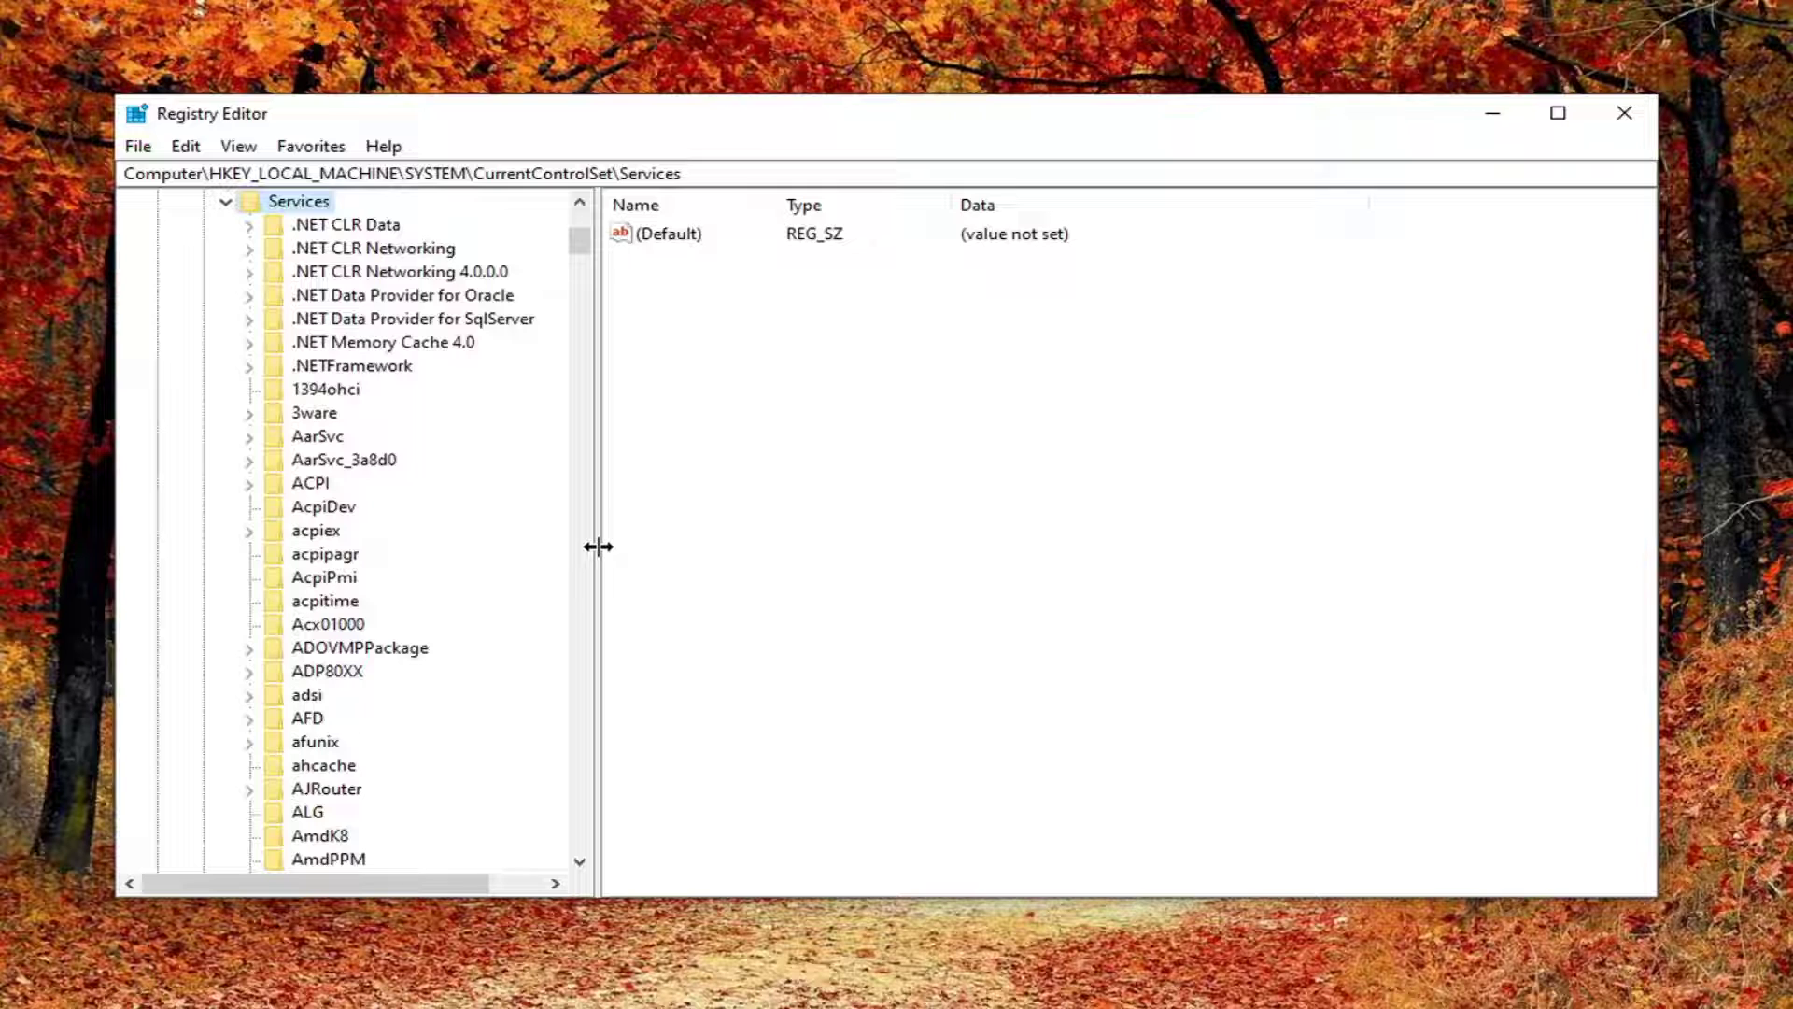
pyautogui.scroll(-6, 373, 641)
pyautogui.scroll(-13, 396, 633)
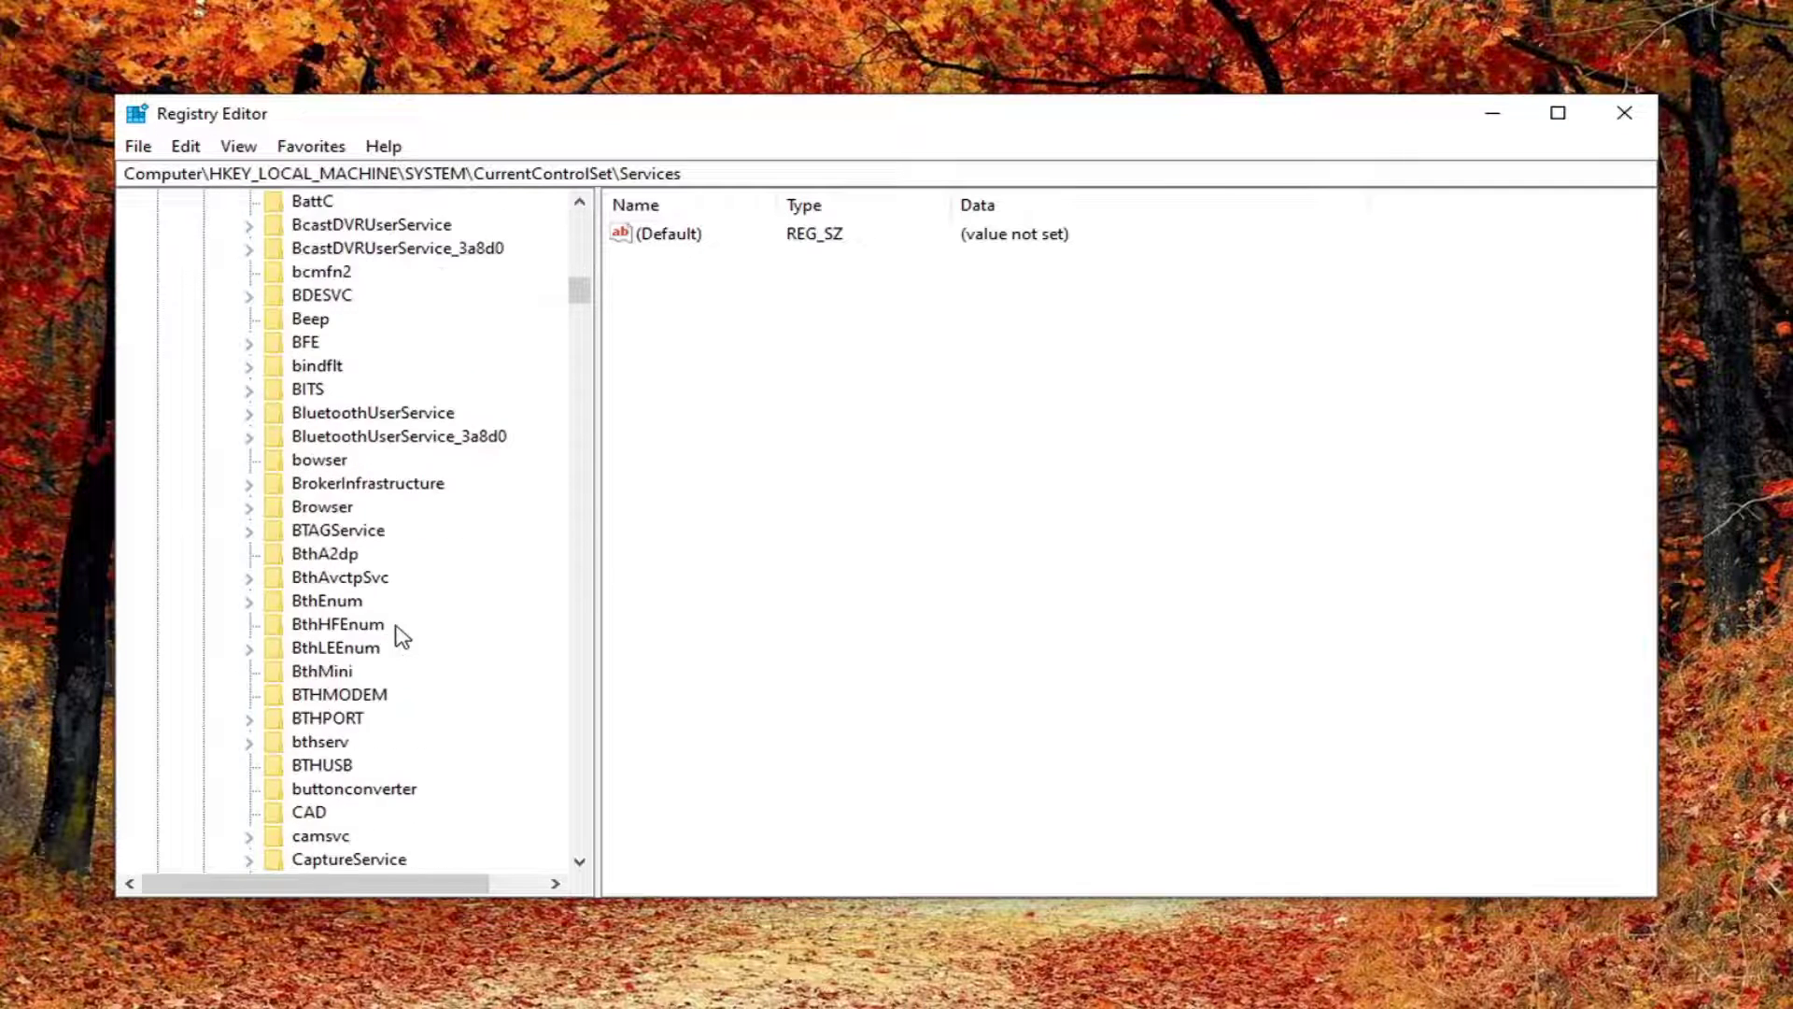
pyautogui.scroll(-18, 400, 633)
pyautogui.scroll(-11, 400, 633)
pyautogui.scroll(-10, 399, 630)
pyautogui.scroll(-10, 400, 626)
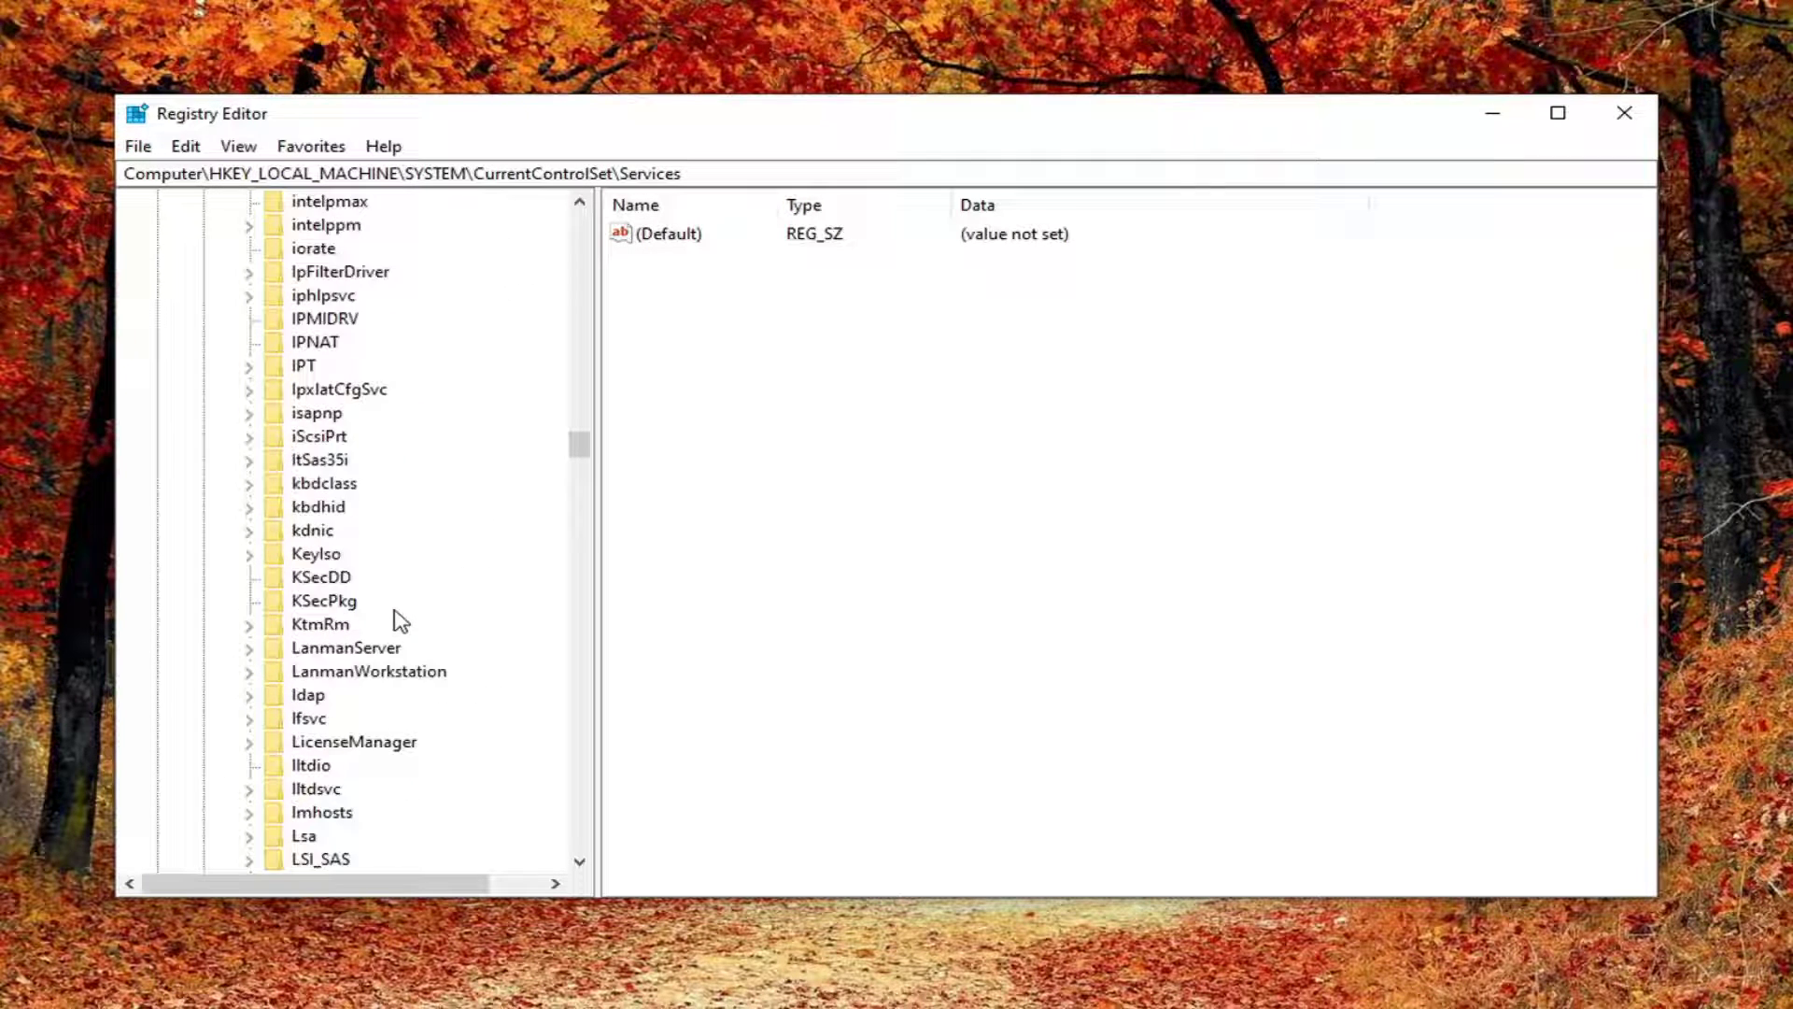
pyautogui.scroll(-10, 400, 622)
pyautogui.scroll(5, 383, 612)
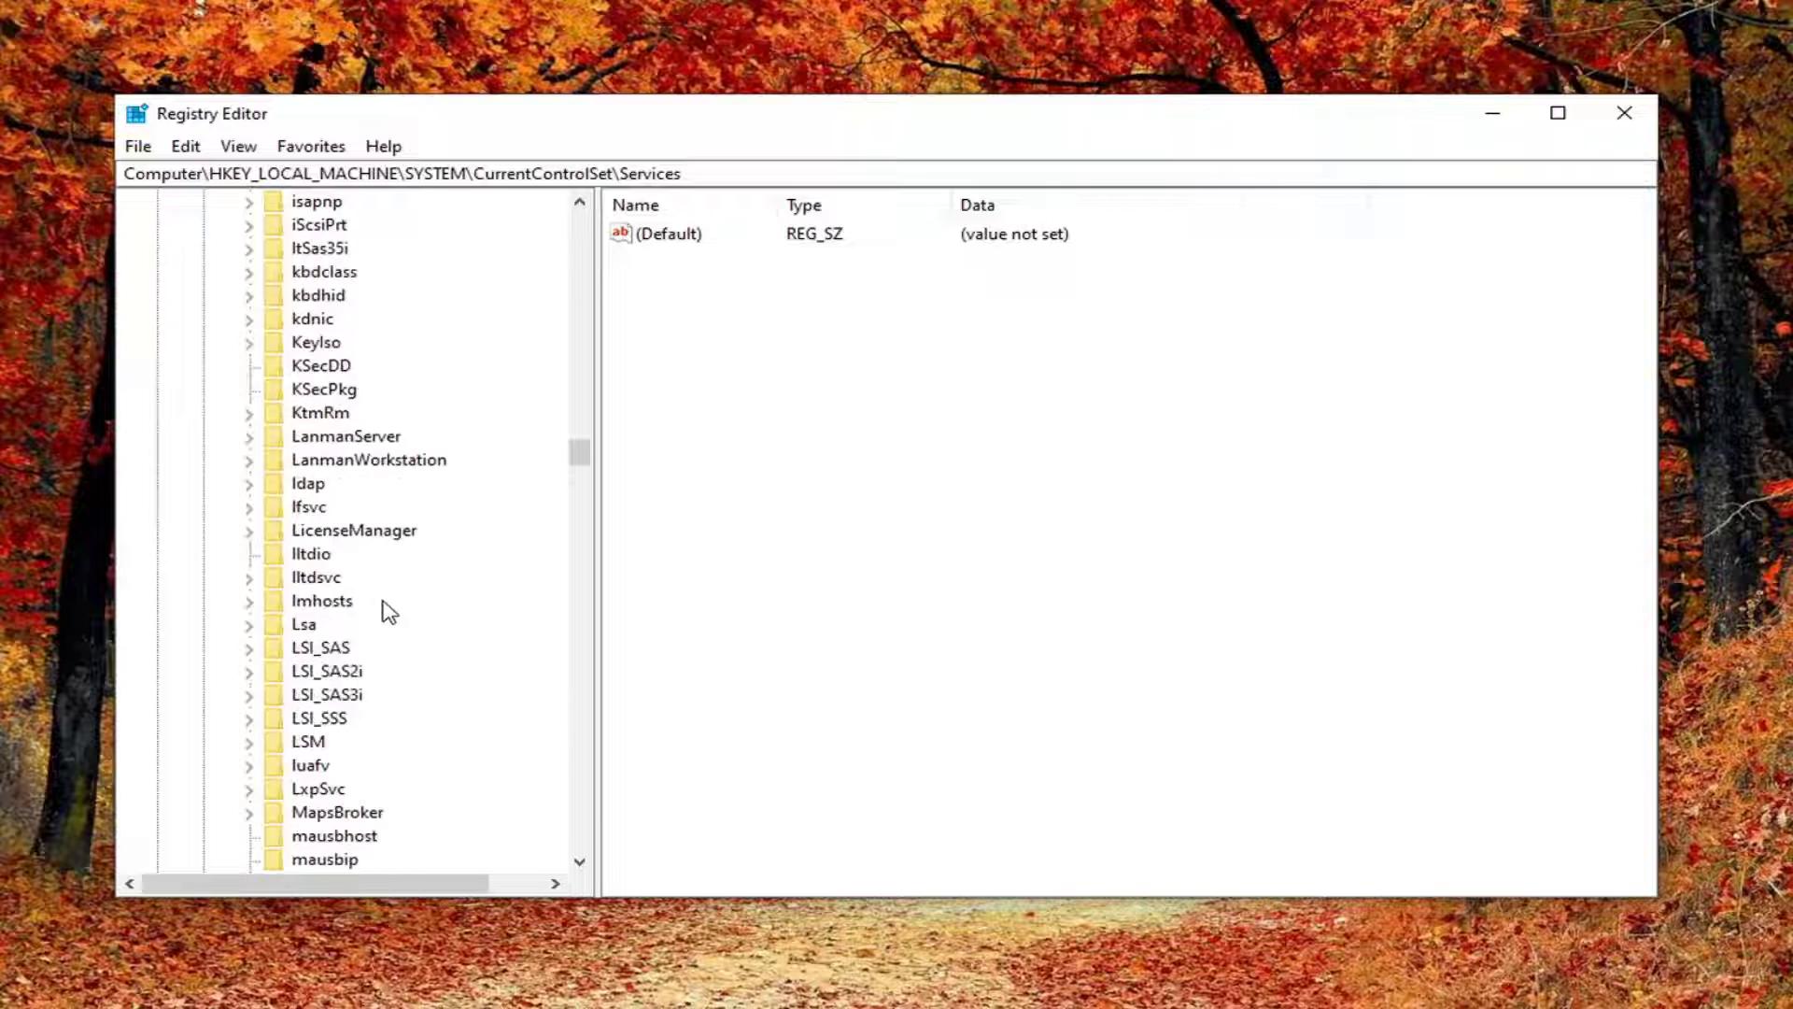
pyautogui.click(347, 462)
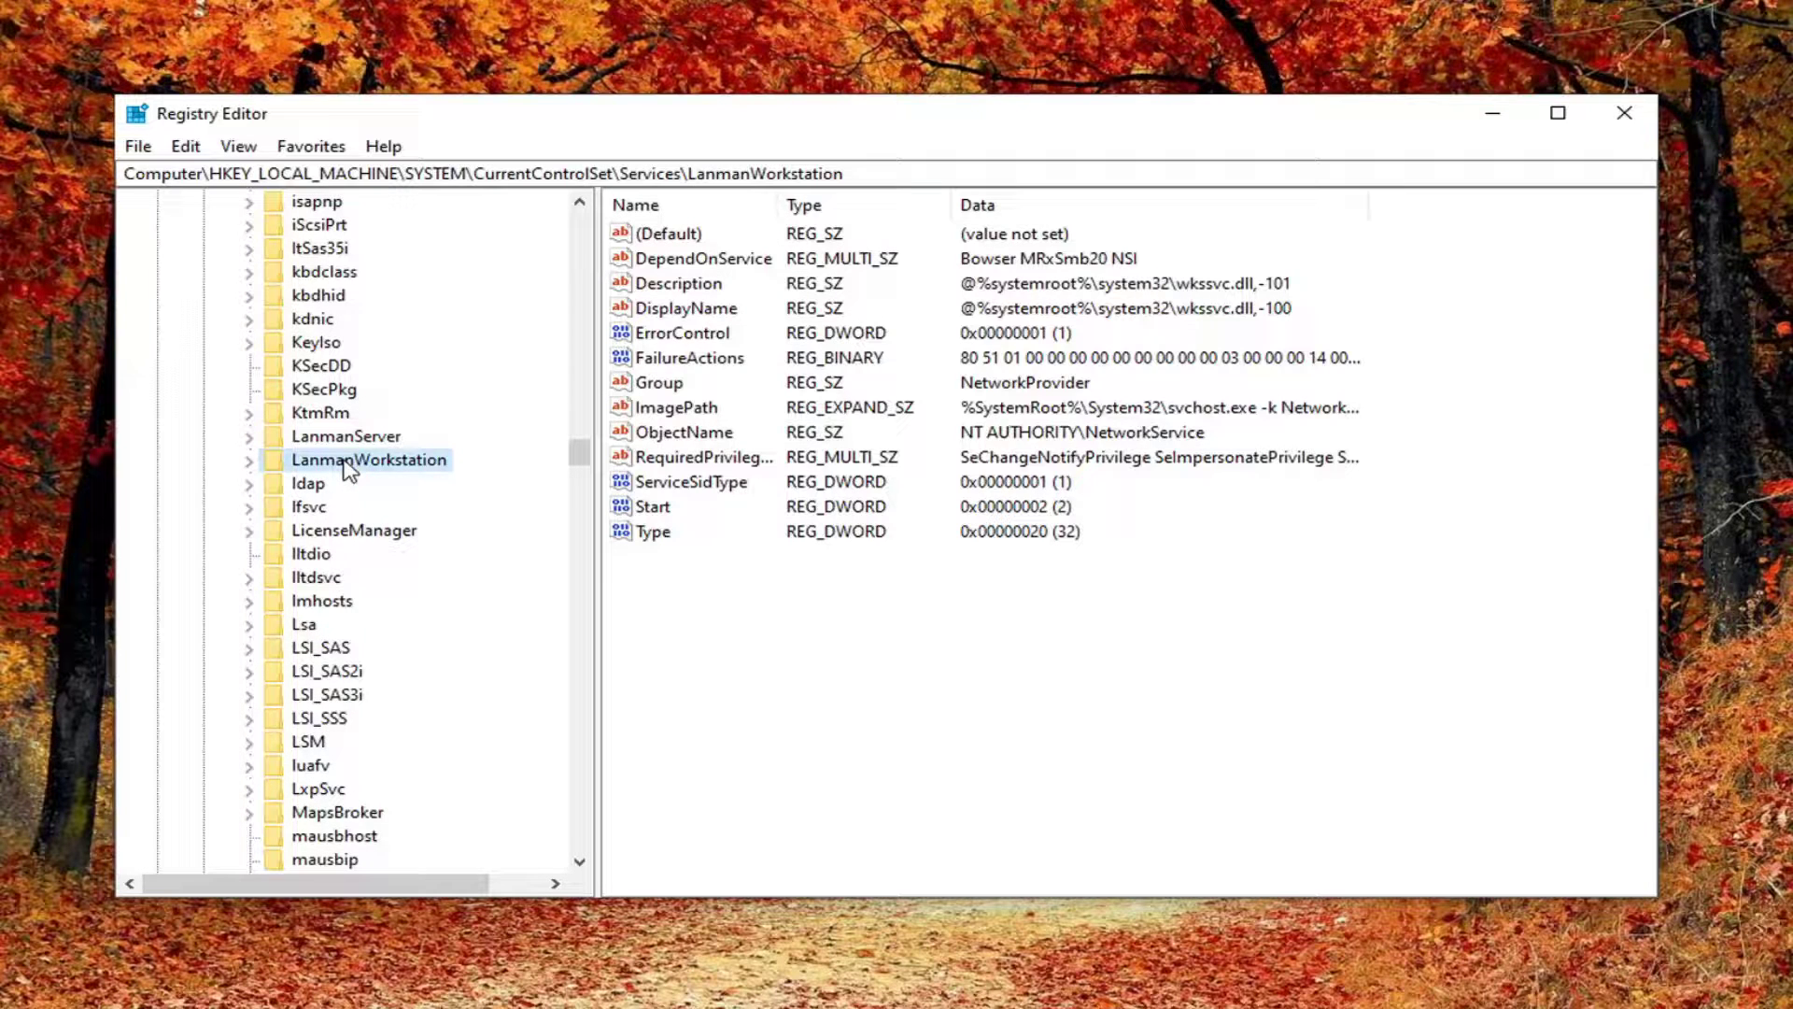
pyautogui.doubleClick(348, 461)
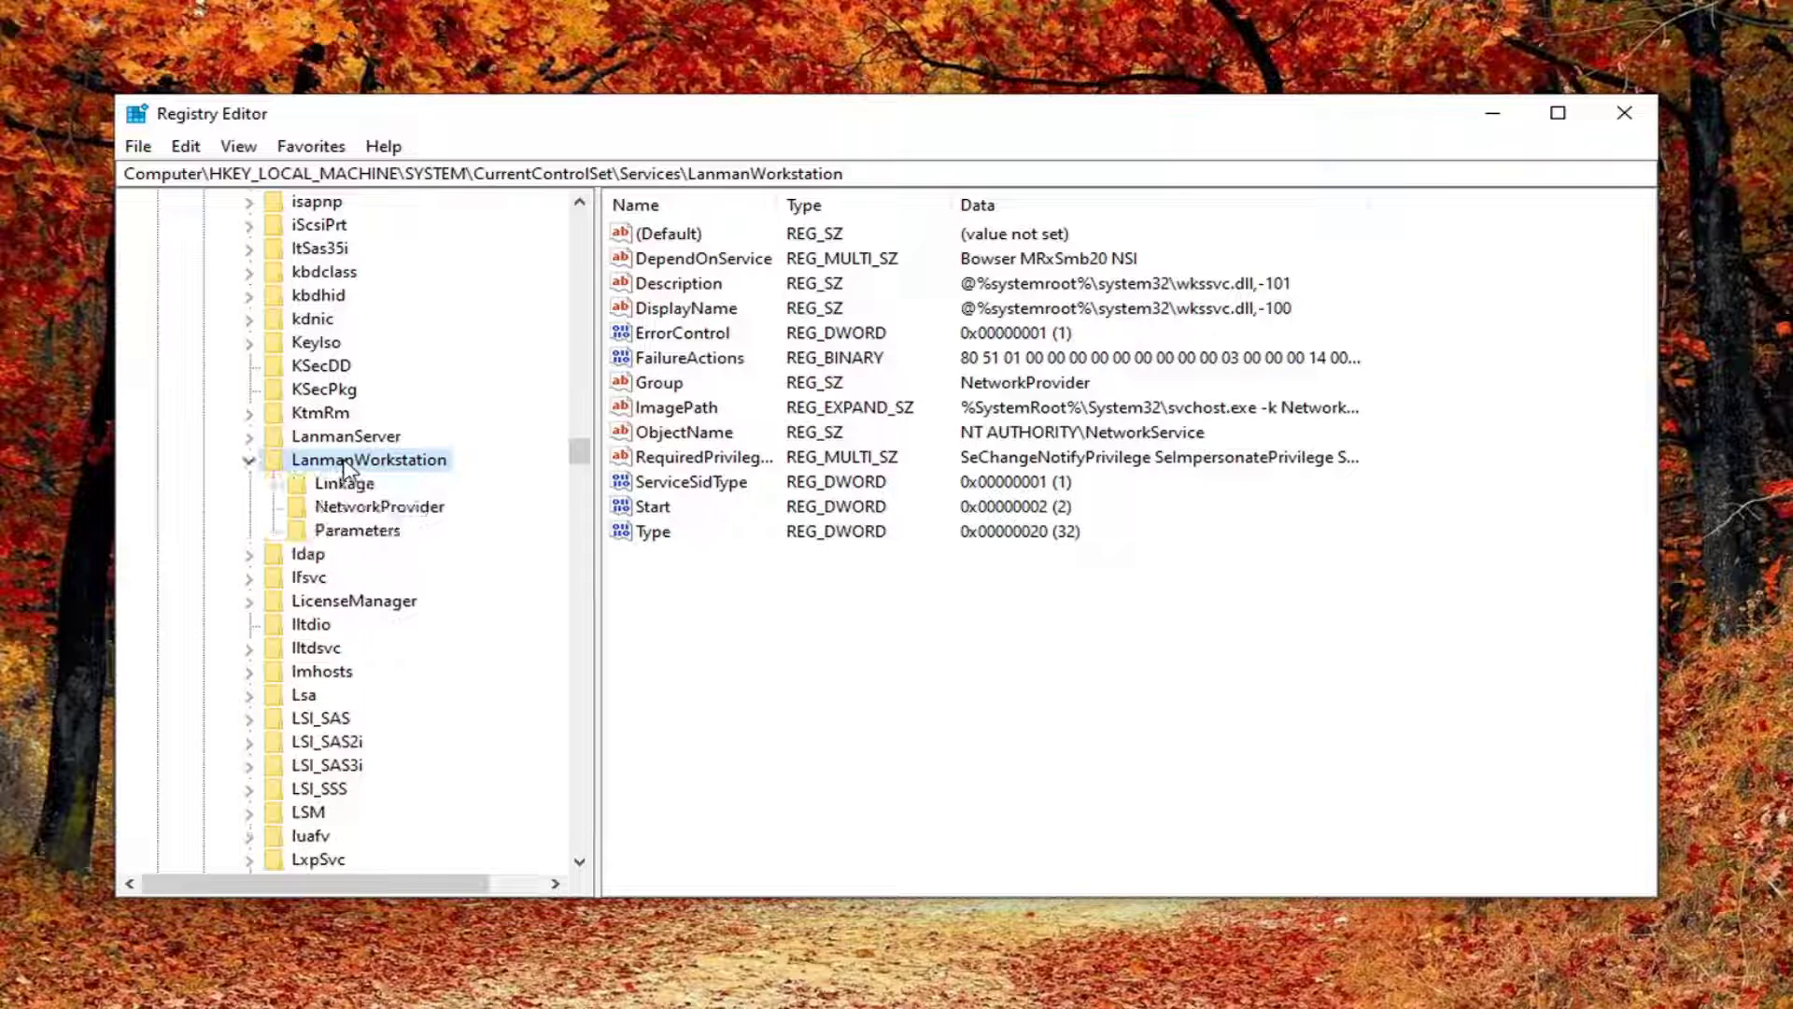
# Select the Parameters subkey and widen the Name column to read values like EnableSecuritySignature and ServiceDll
pyautogui.click(355, 533)
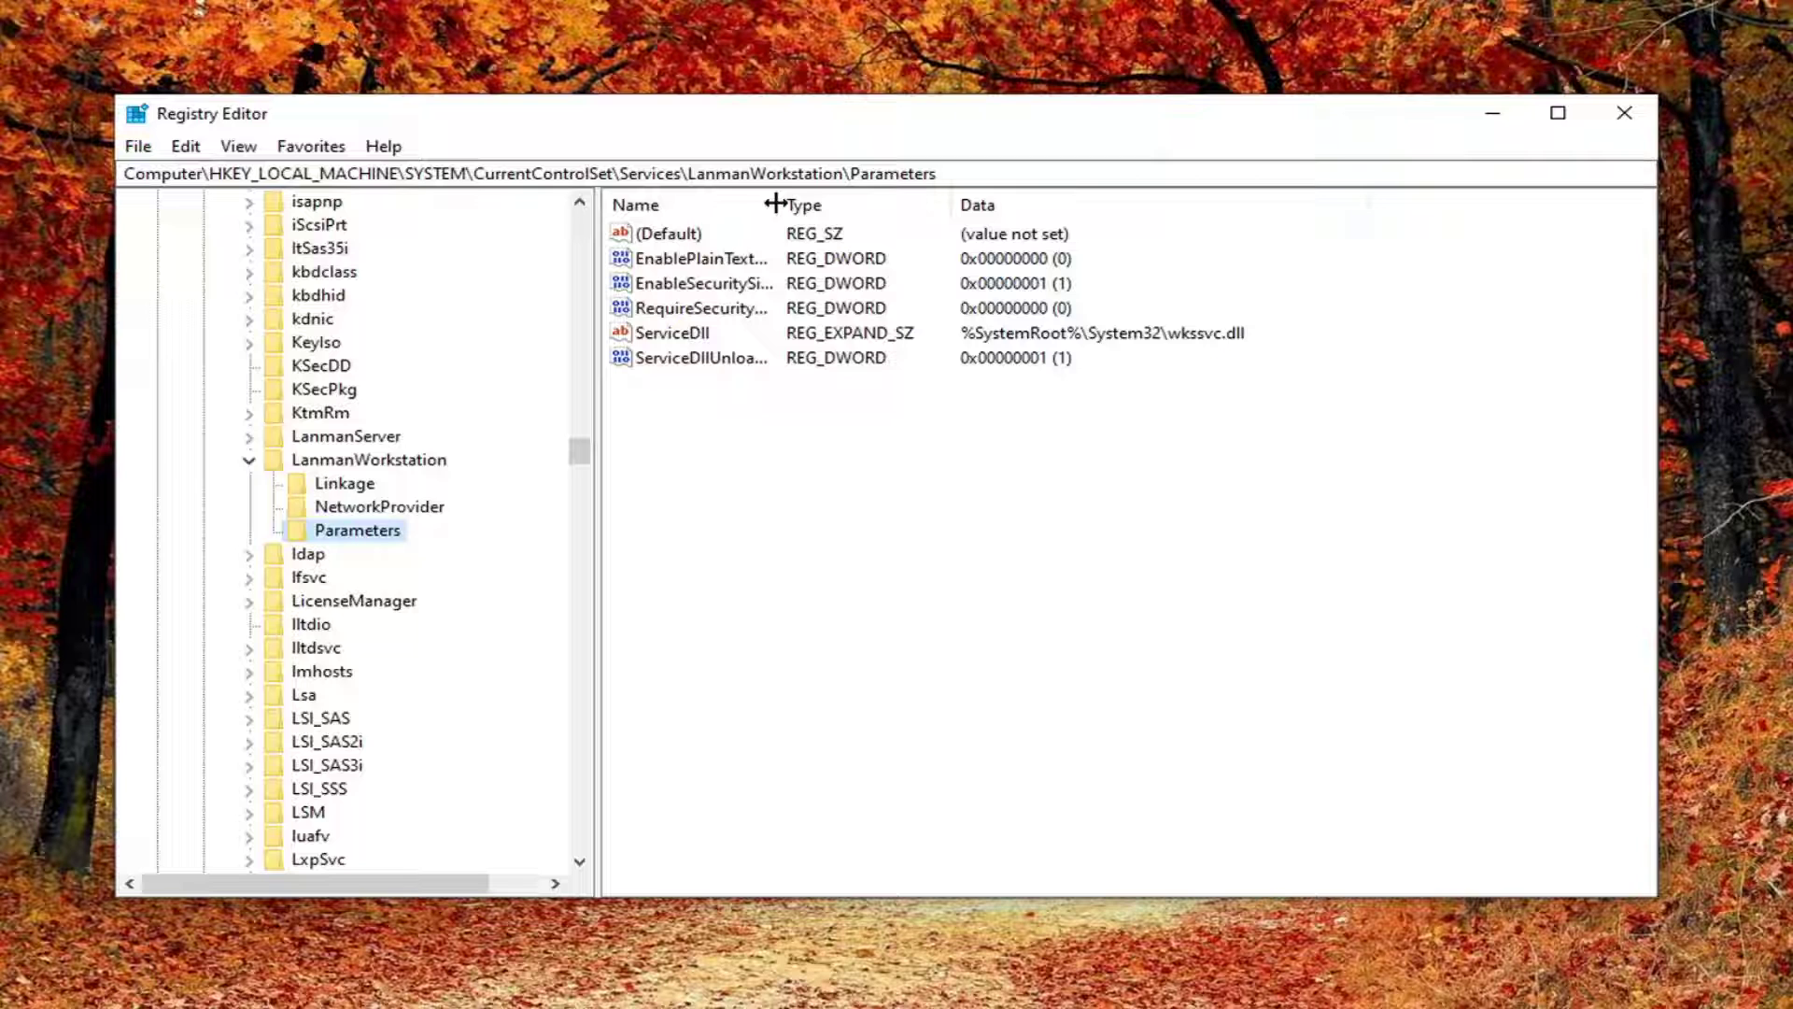
pyautogui.click(783, 239)
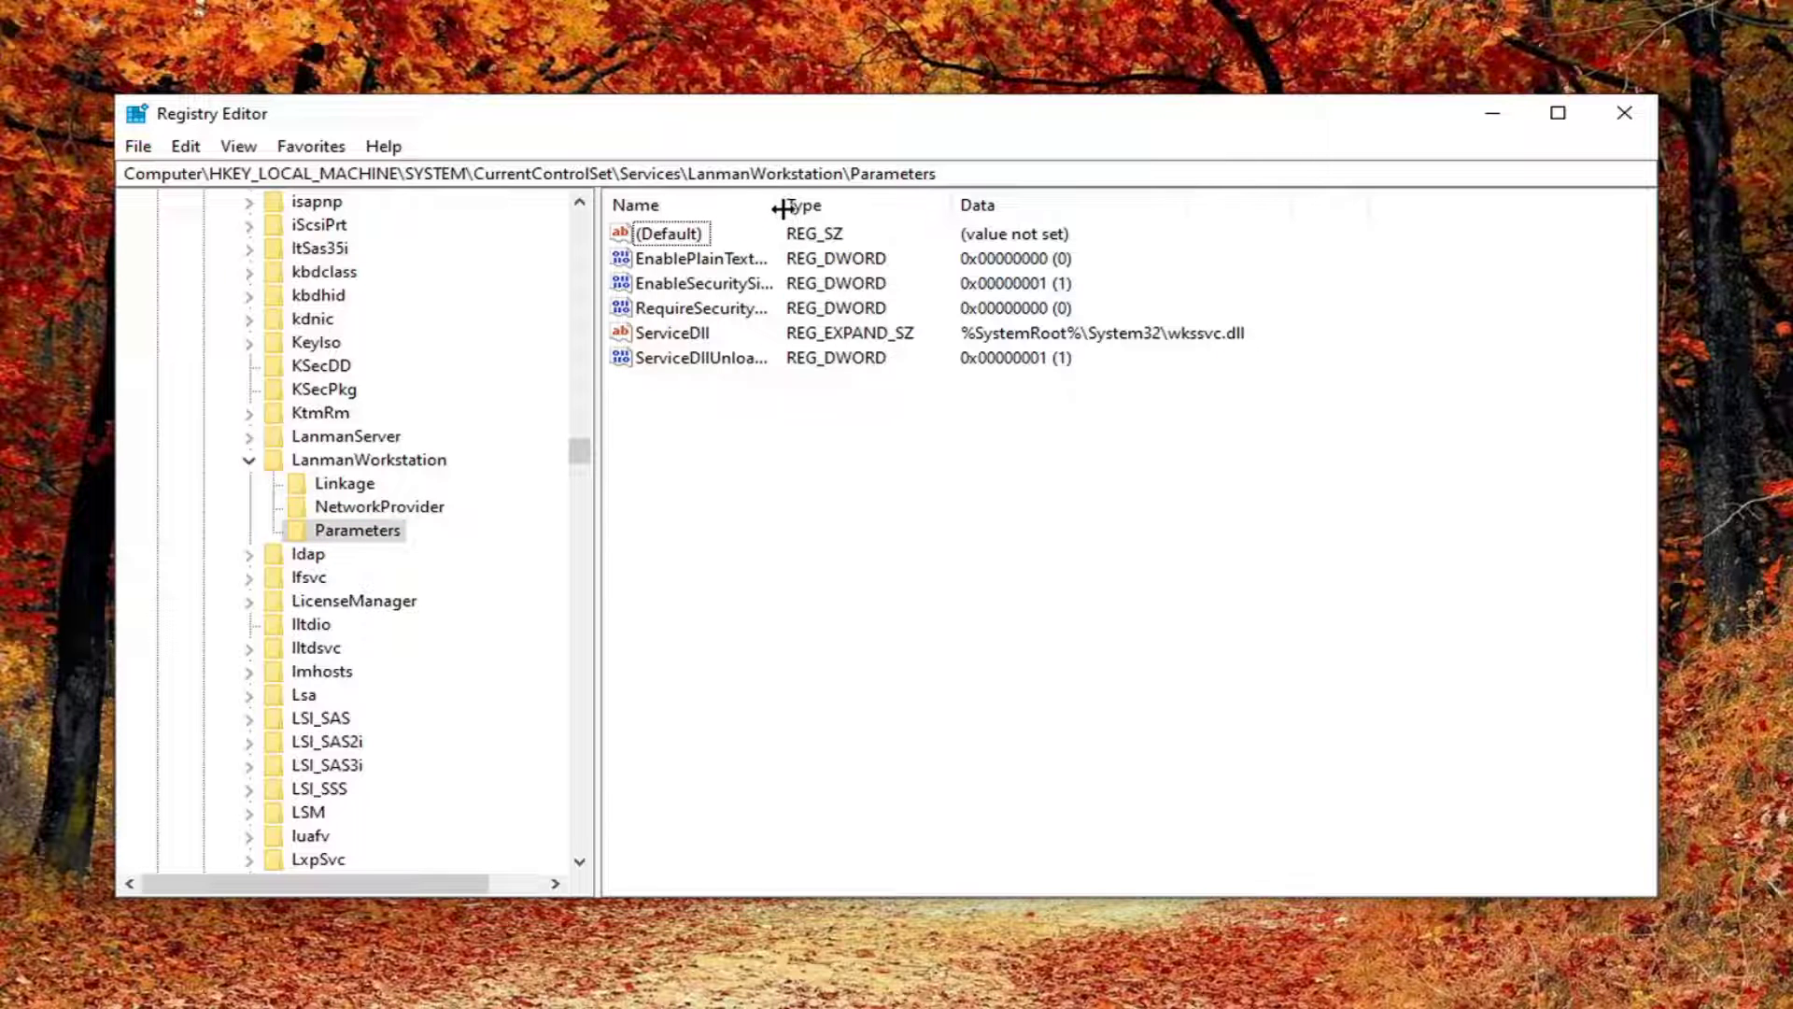
pyautogui.moveTo(784, 205); pyautogui.dragTo(943, 206)
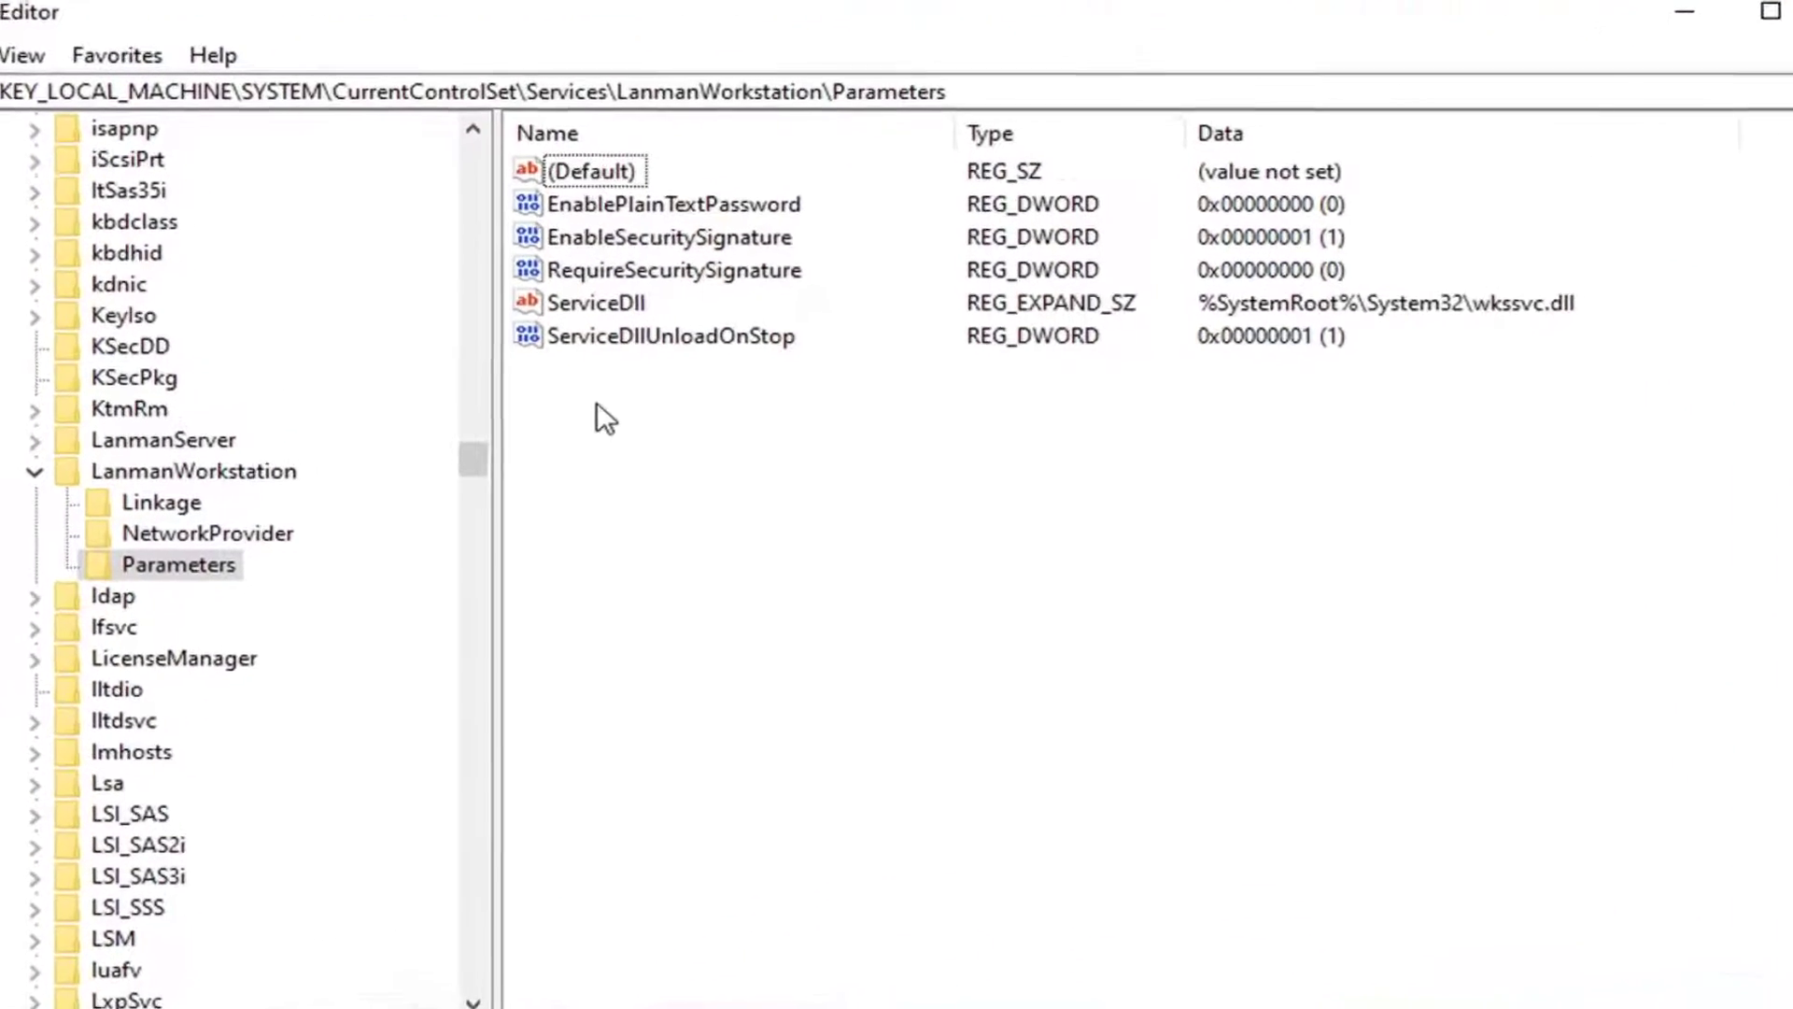
# Create a new DWORD (32-bit) value named DirectoryCacheLifetime under Parameters
pyautogui.rightClick(590, 383)
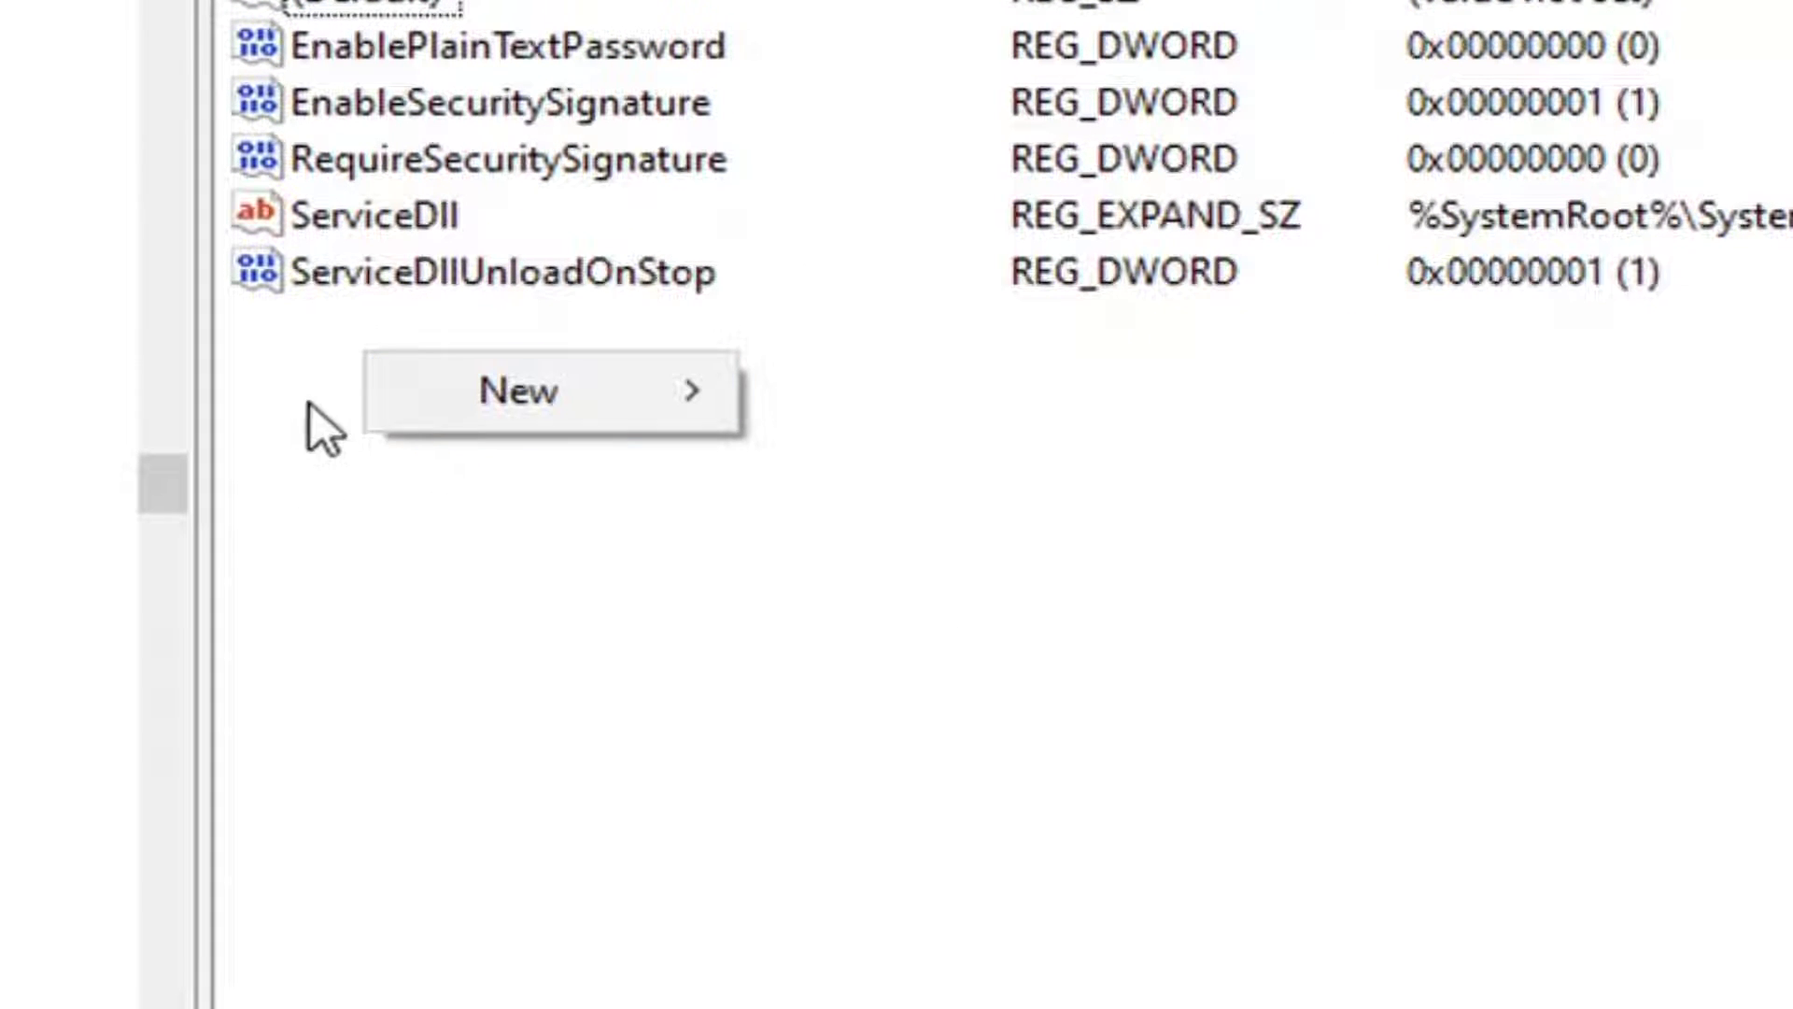
pyautogui.click(311, 403)
pyautogui.rightClick(496, 373)
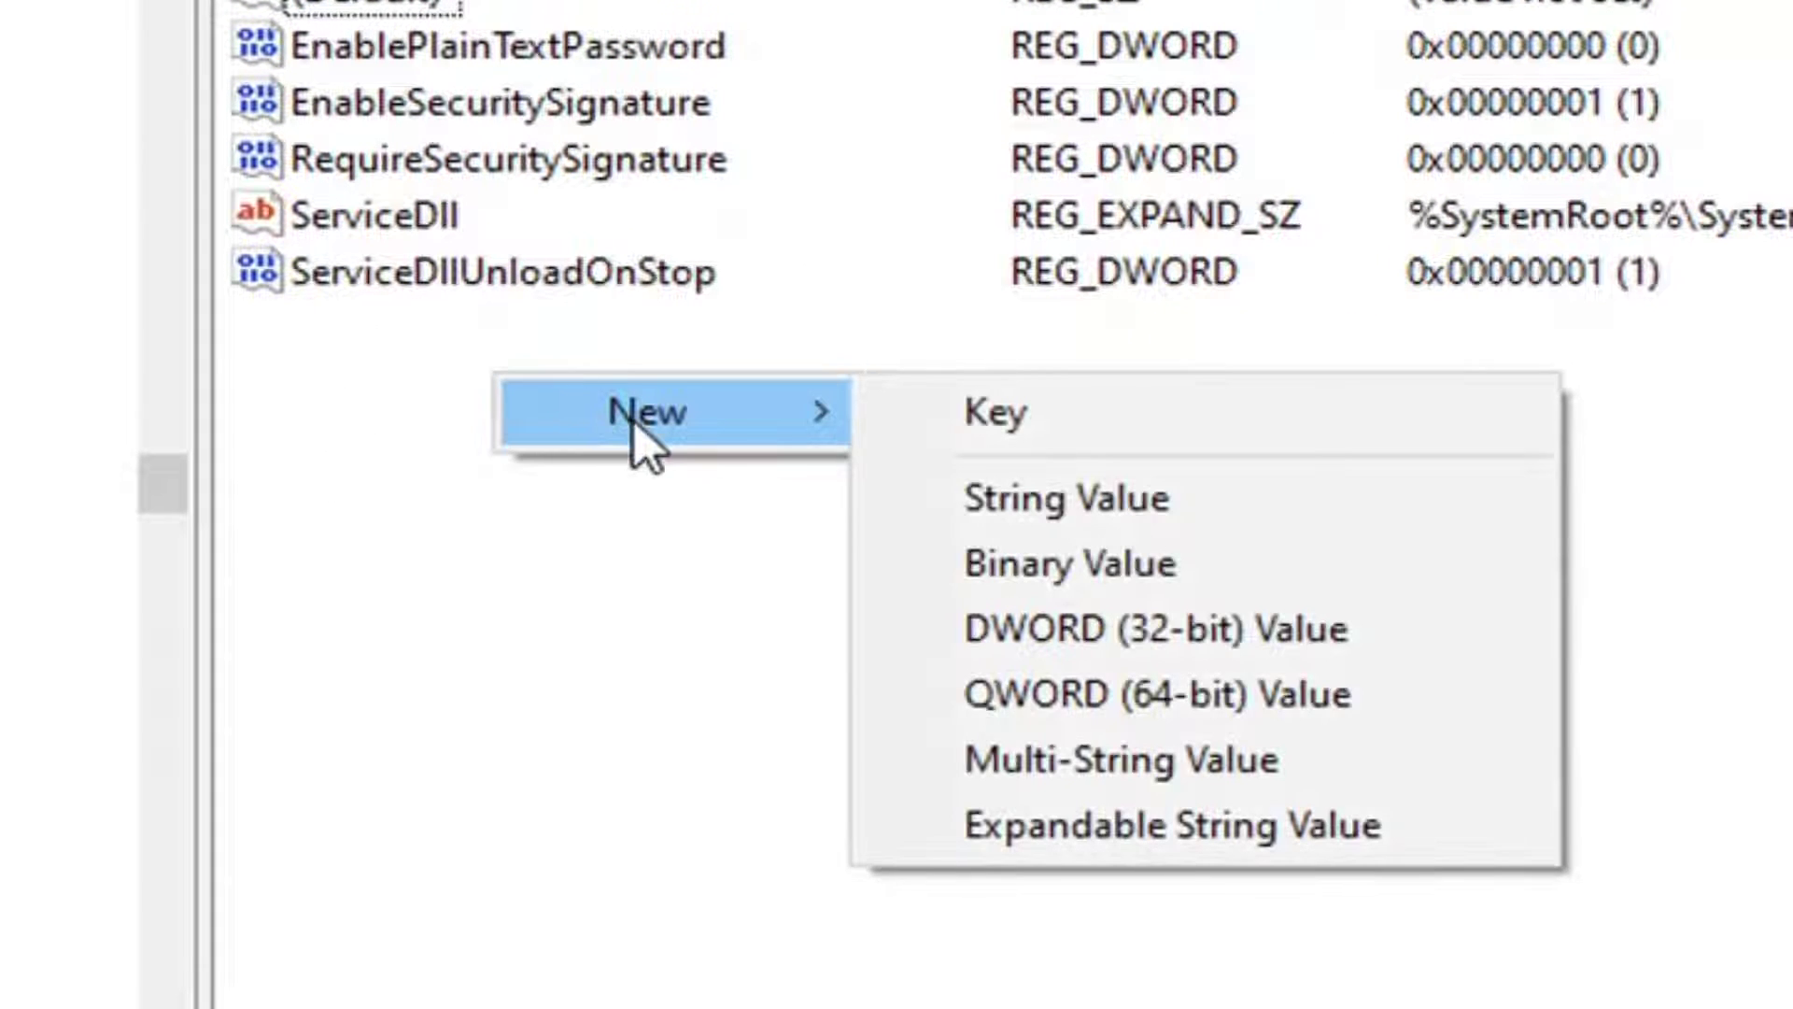
pyautogui.click(1130, 654)
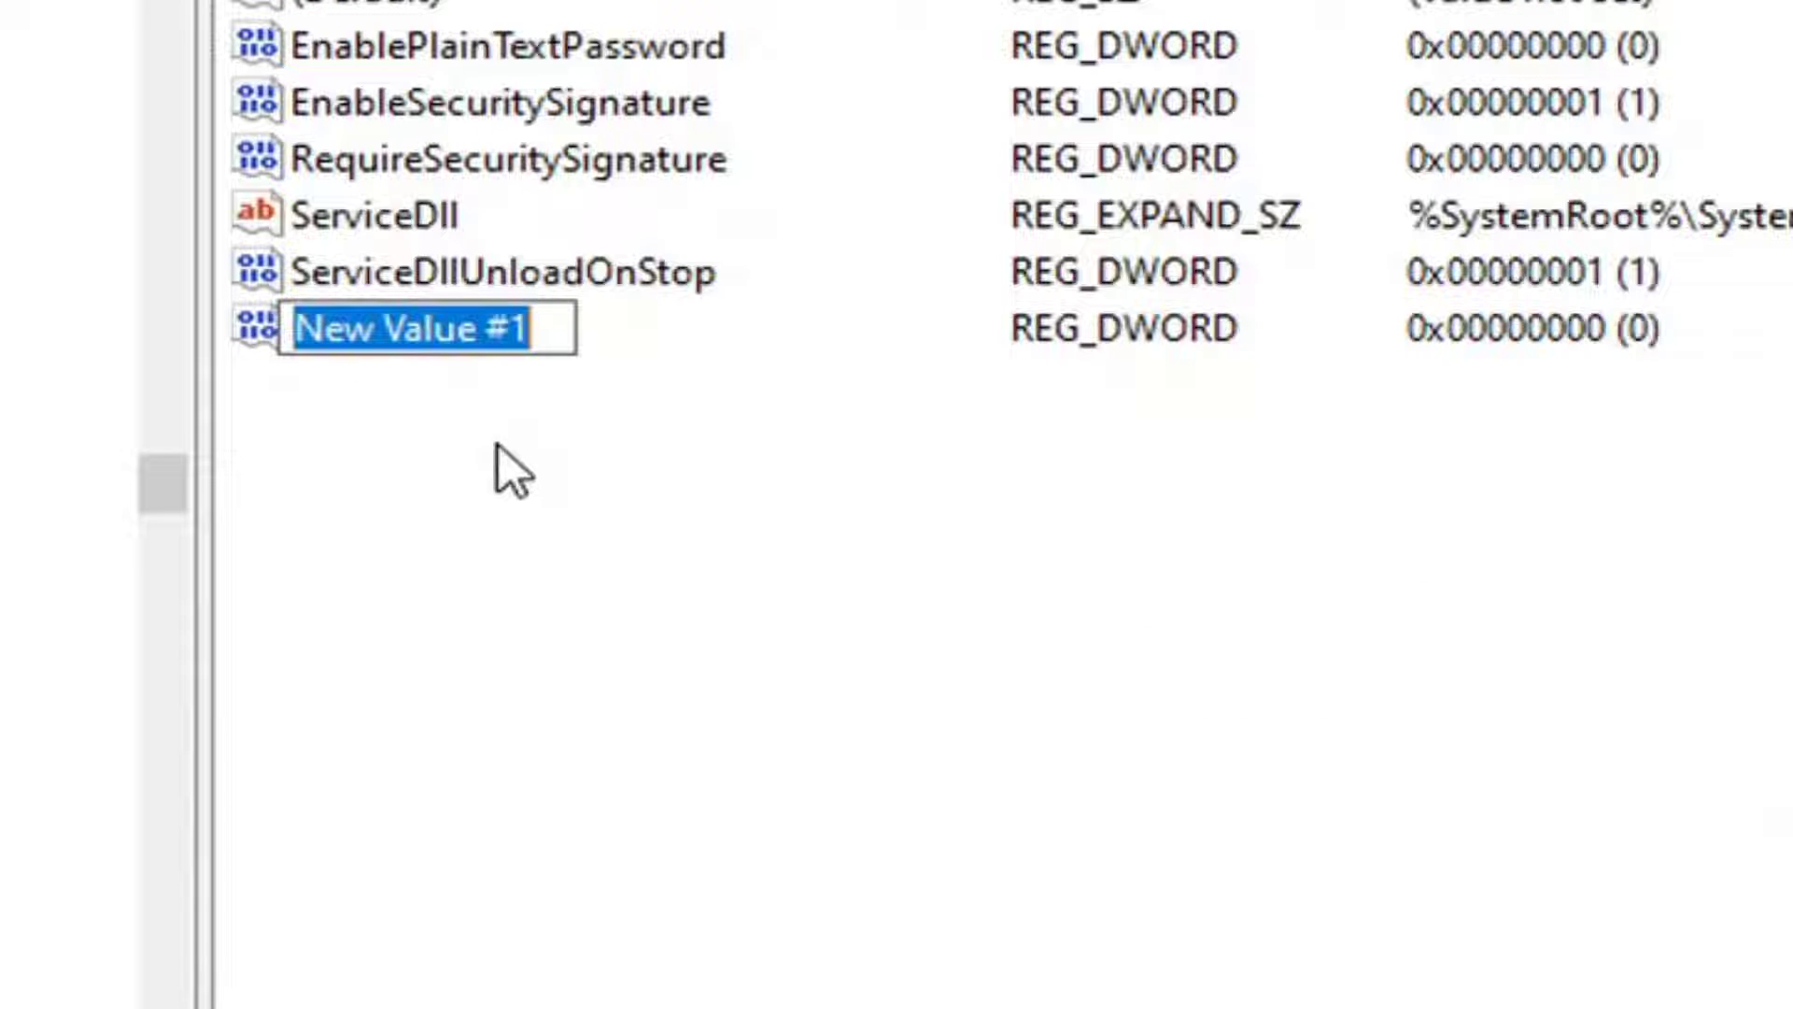
pyautogui.write('DirectoryCacheLifetime')
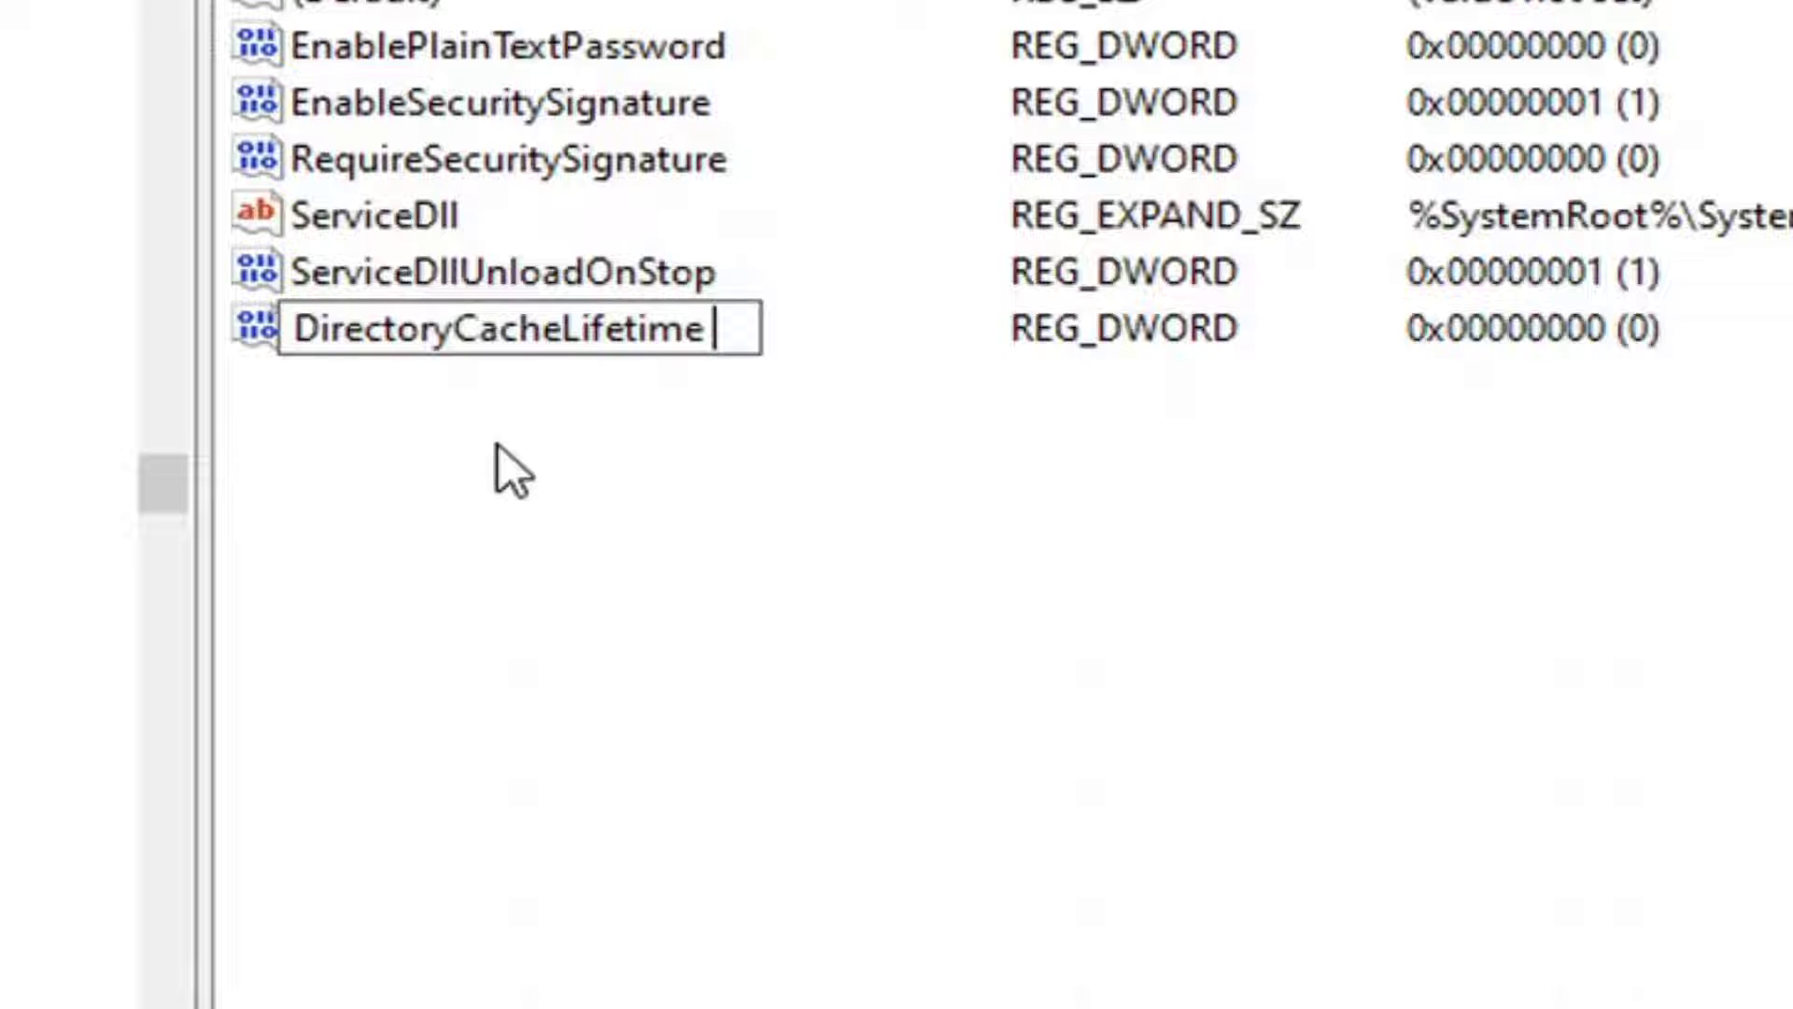
pyautogui.press('Return')
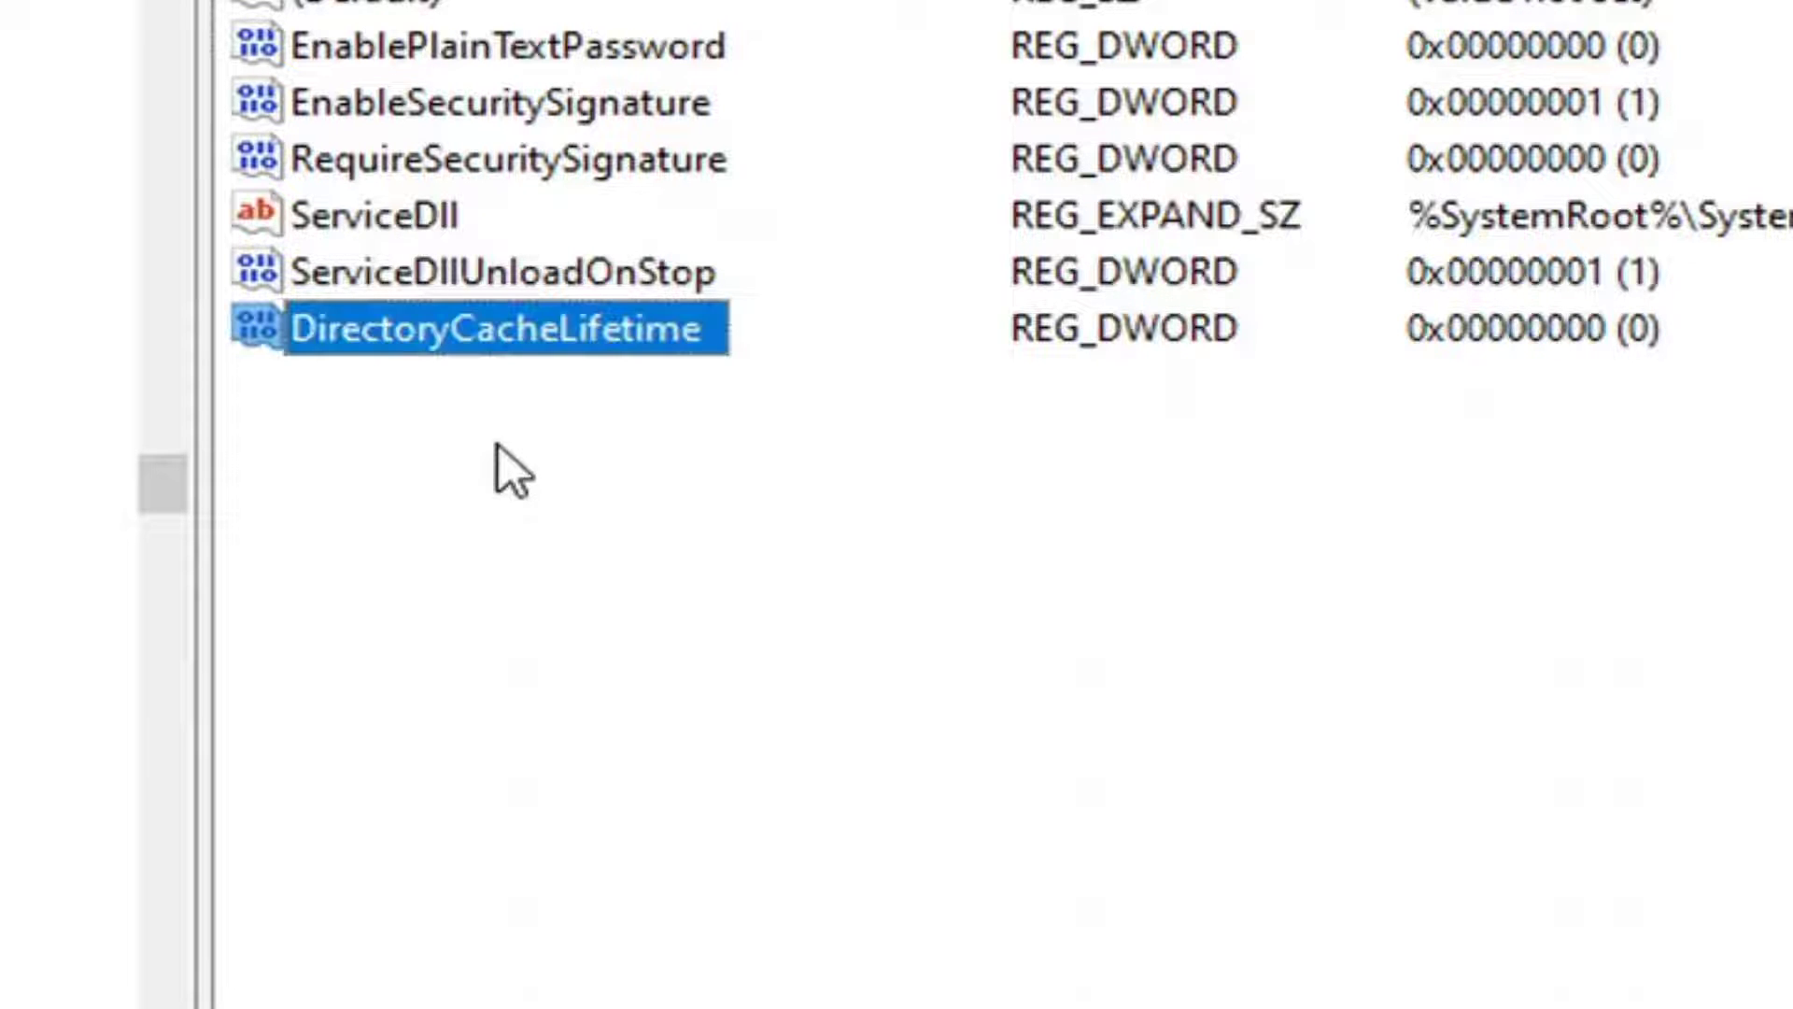
pyautogui.click(331, 438)
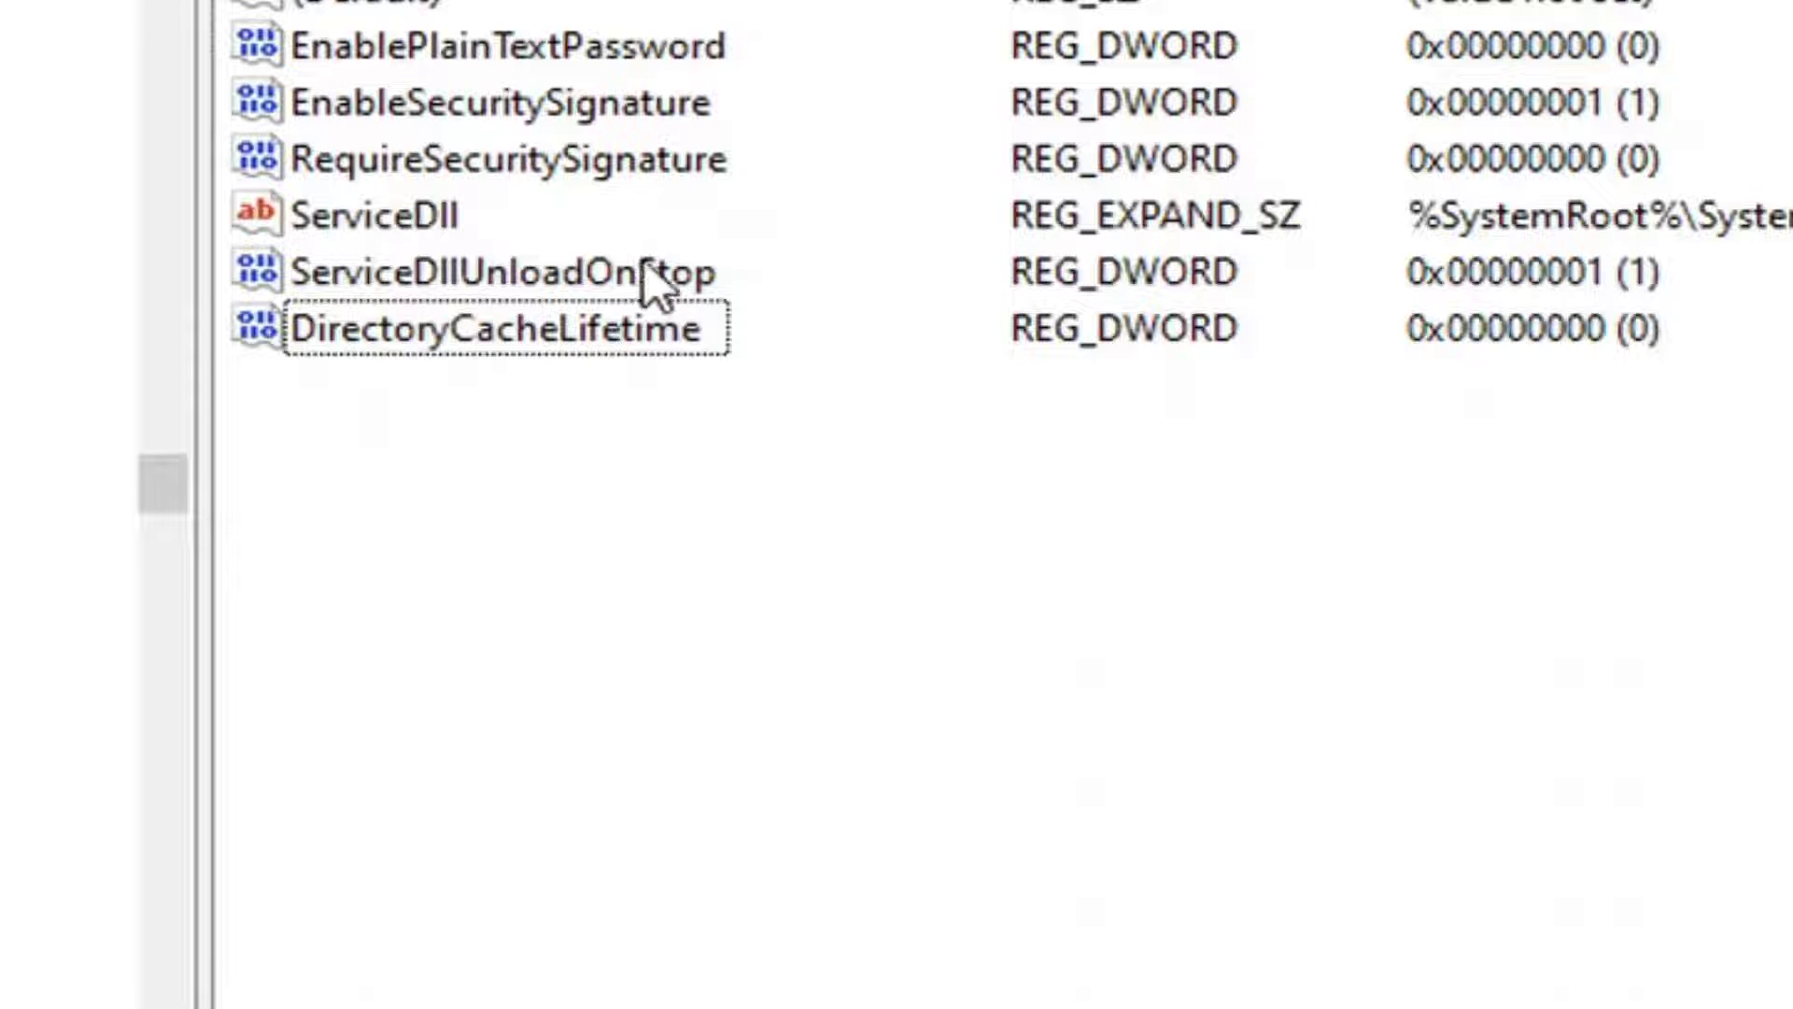
# Edit DirectoryCacheLifetime and confirm its value data as 0 (hexadecimal)
pyautogui.click(521, 320)
pyautogui.doubleClick(522, 320)
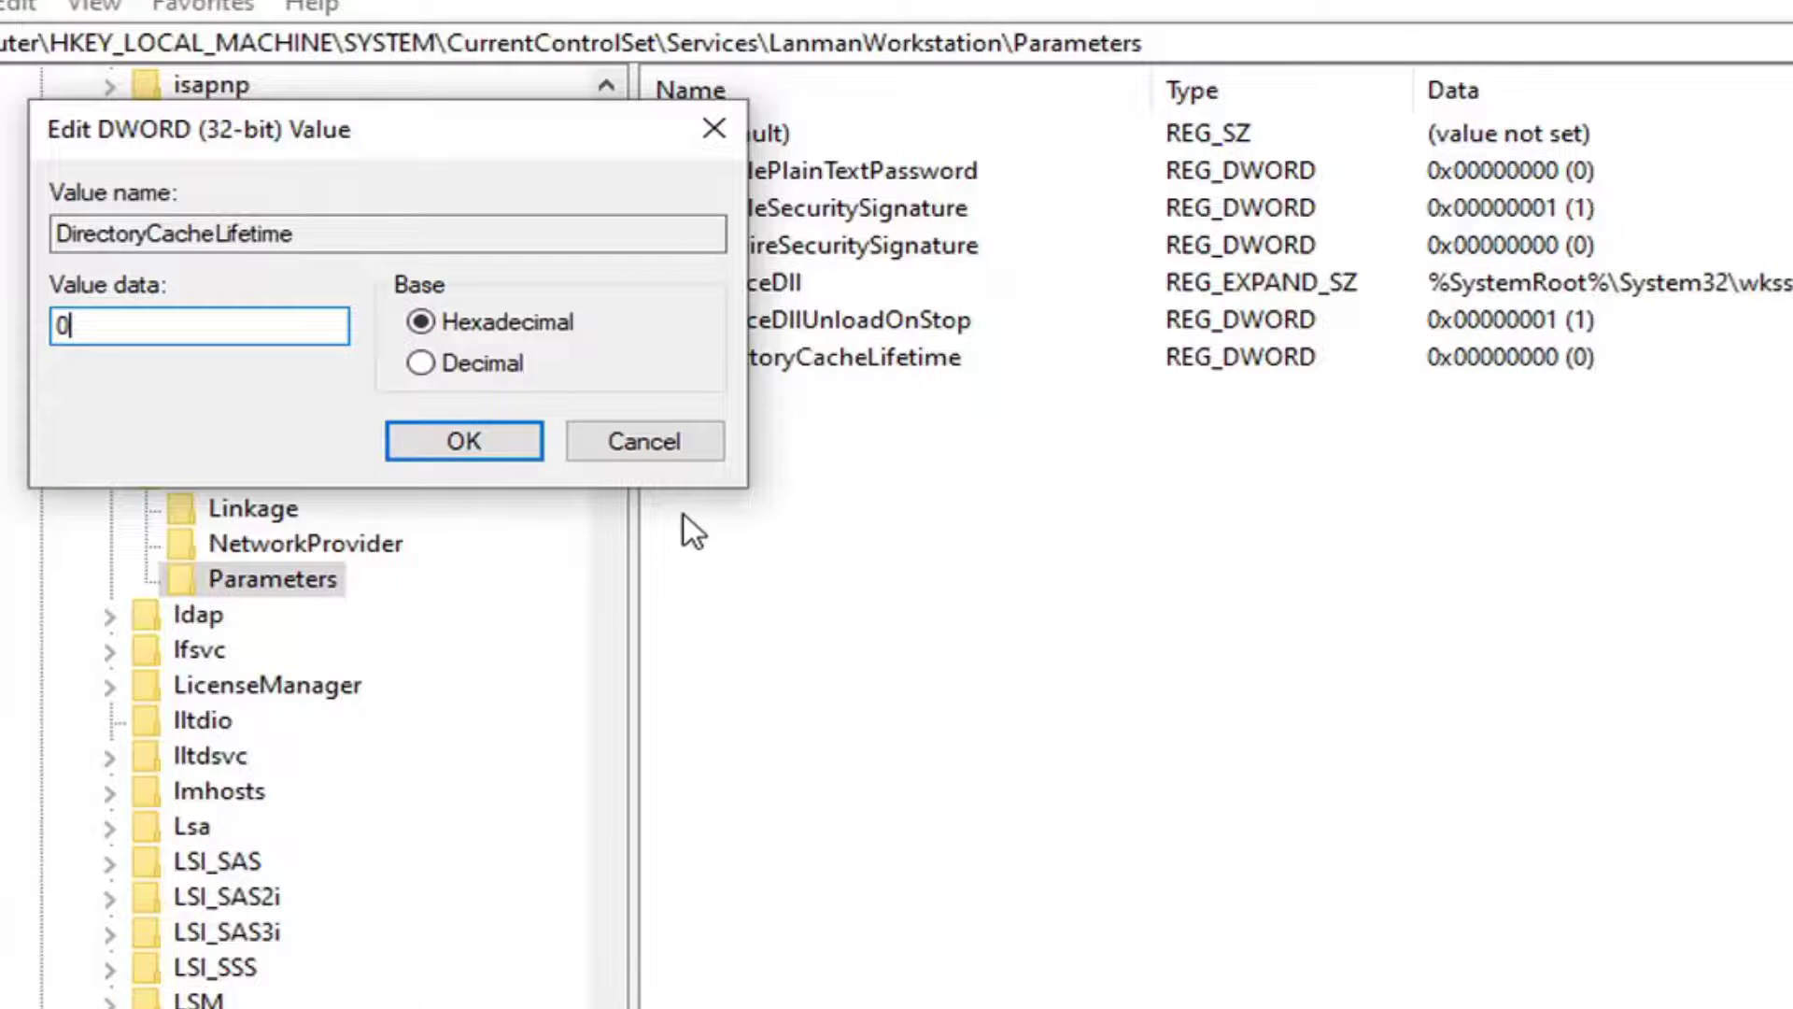
pyautogui.click(447, 448)
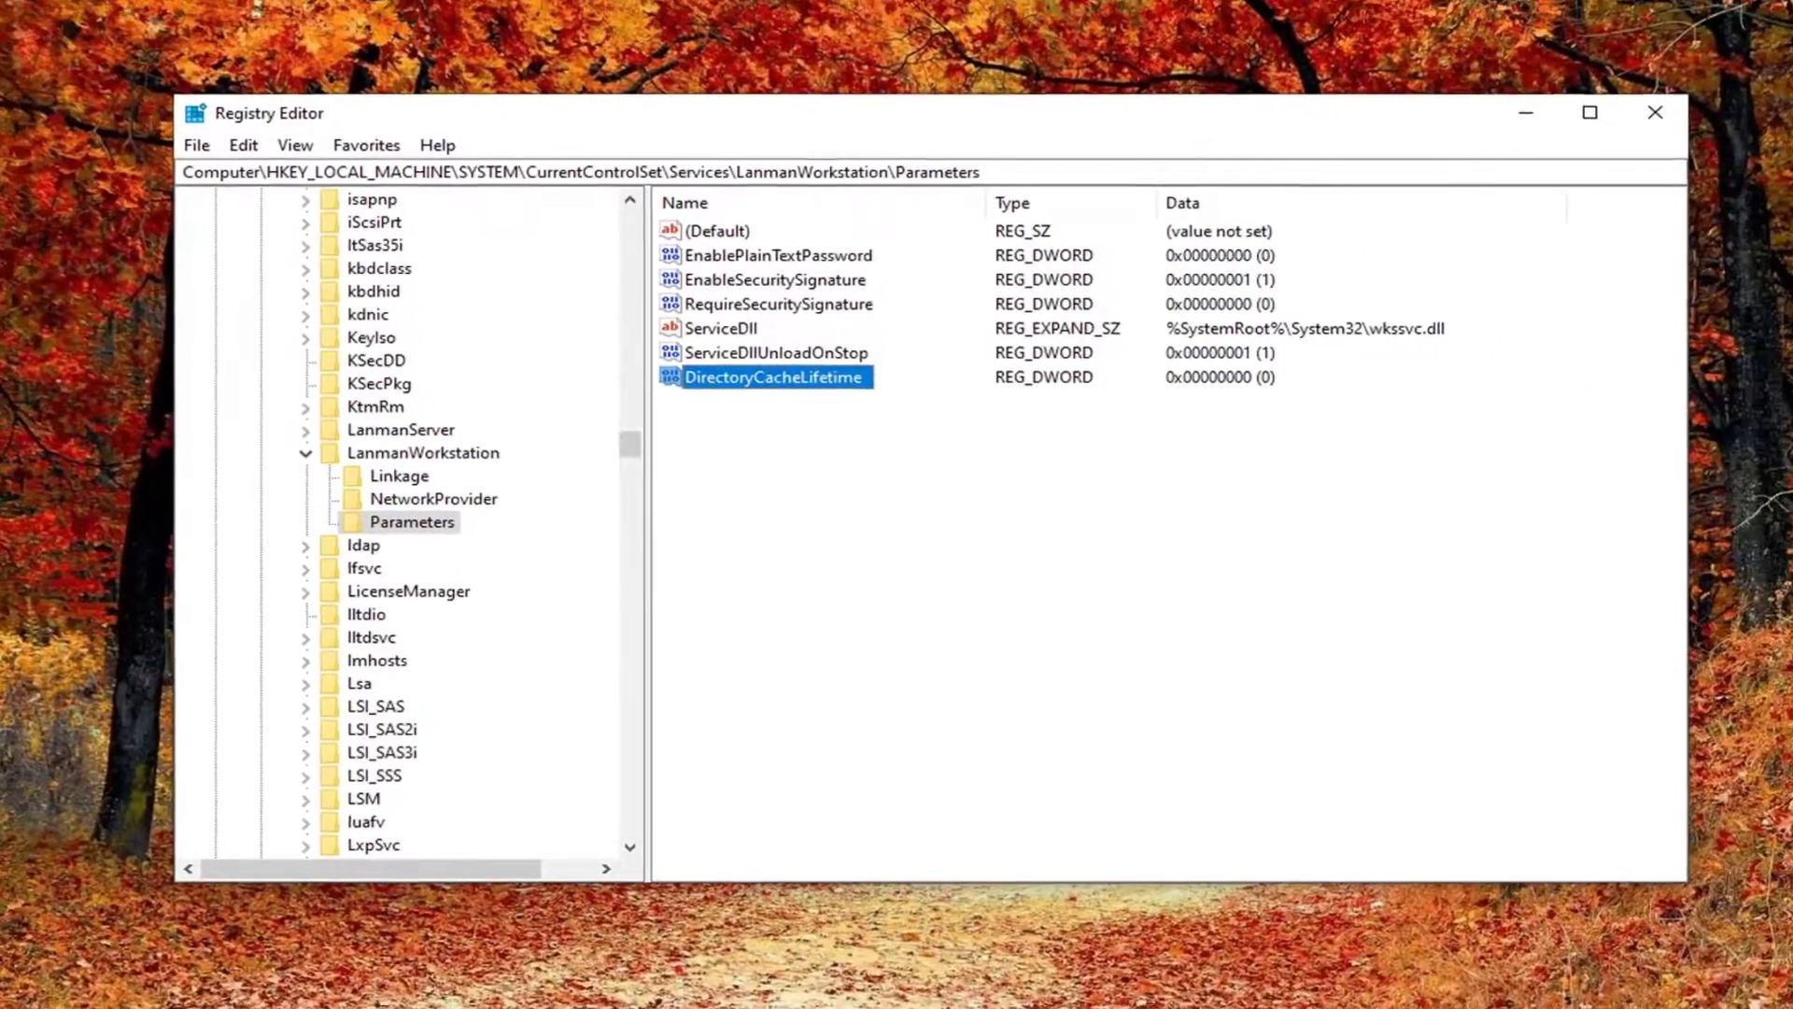
# Collapse the LanmanWorkstation key and scroll the tree back up
pyautogui.click(355, 450)
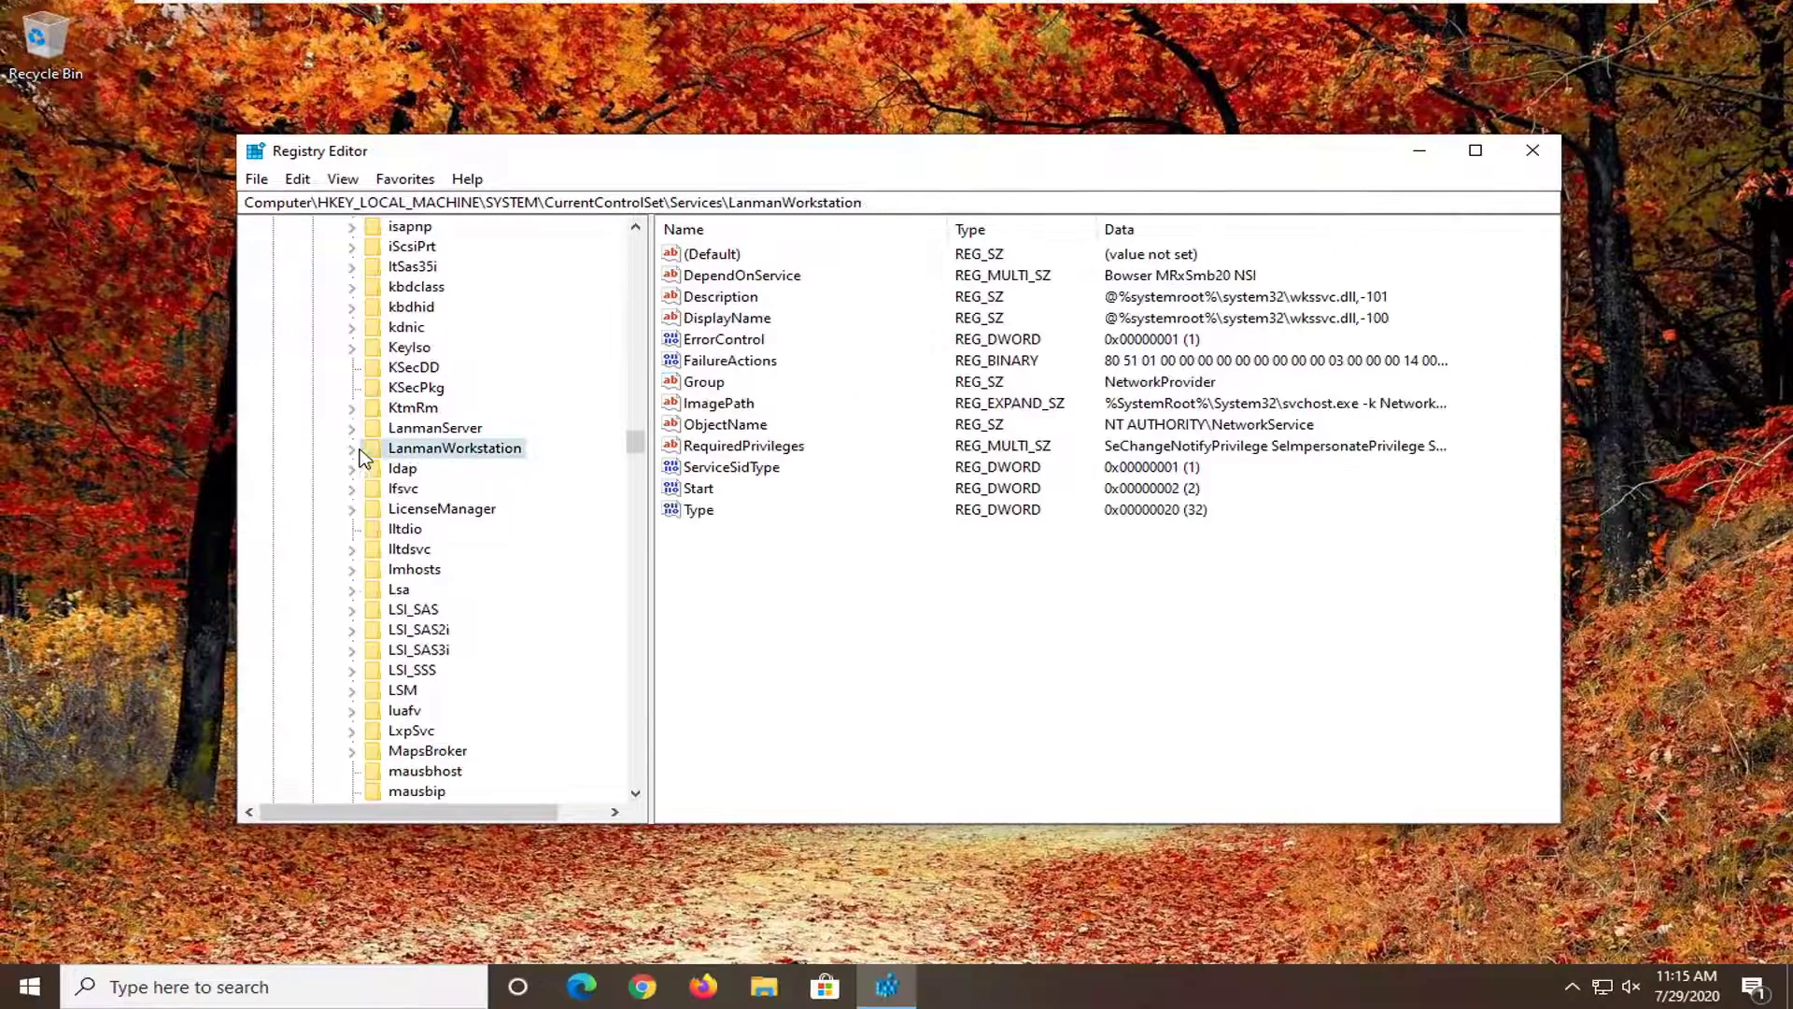
pyautogui.scroll(12, 392, 457)
pyautogui.scroll(12, 430, 459)
pyautogui.scroll(12, 458, 467)
pyautogui.scroll(12, 460, 457)
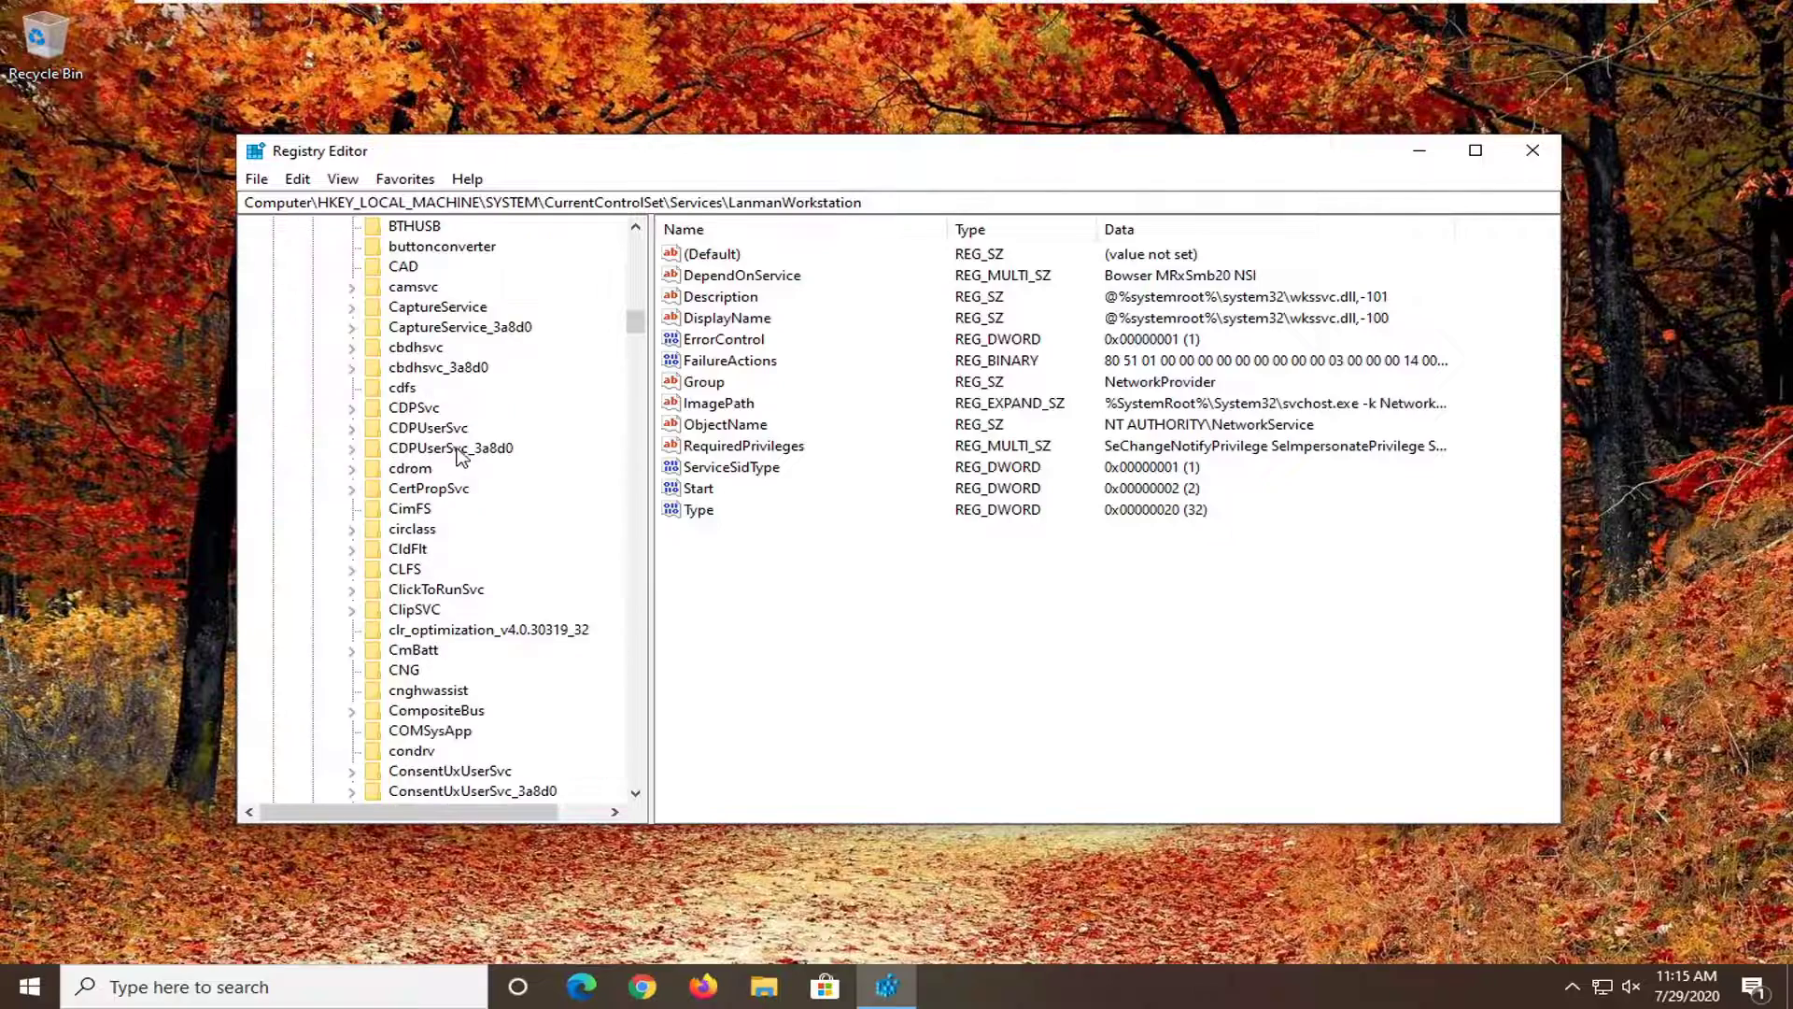
pyautogui.scroll(10, 458, 454)
pyautogui.scroll(10, 461, 416)
pyautogui.scroll(5, 393, 467)
# Collapse Services, CurrentControlSet, SYSTEM and HKEY_LOCAL_MACHINE back to Computer, then close Registry Editor
pyautogui.click(331, 569)
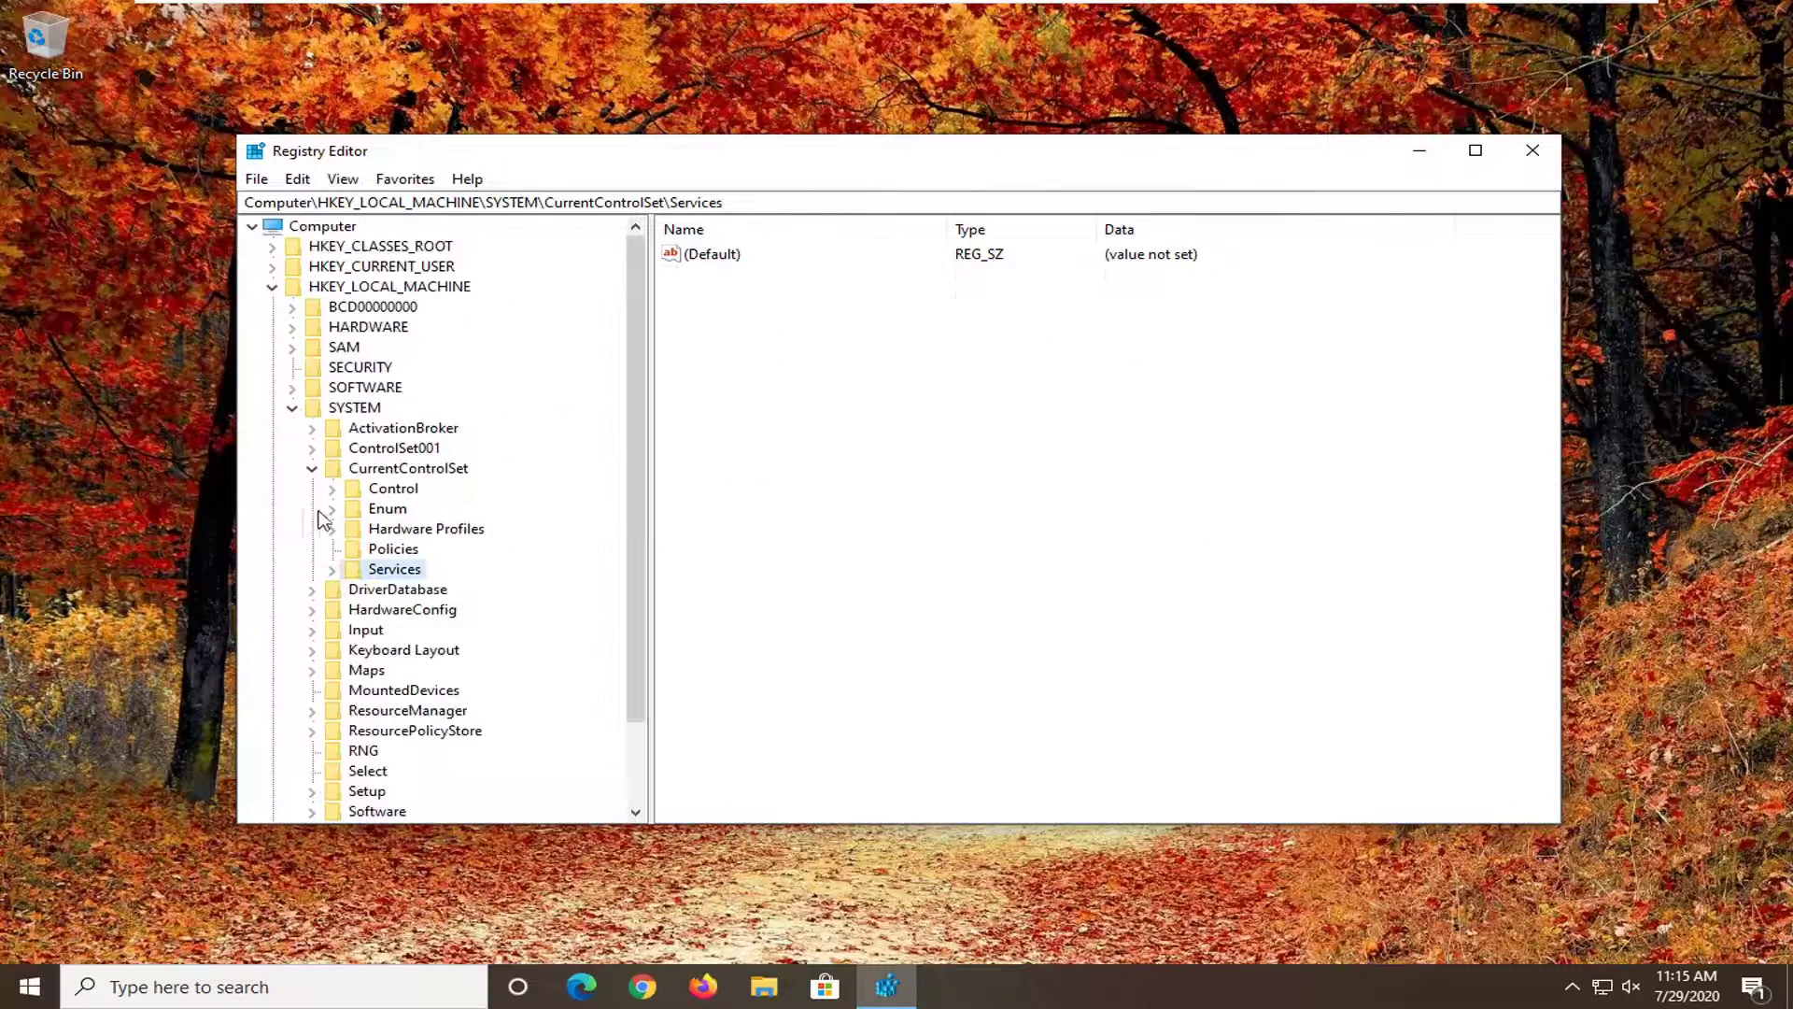
pyautogui.click(312, 468)
pyautogui.click(292, 407)
pyautogui.click(271, 287)
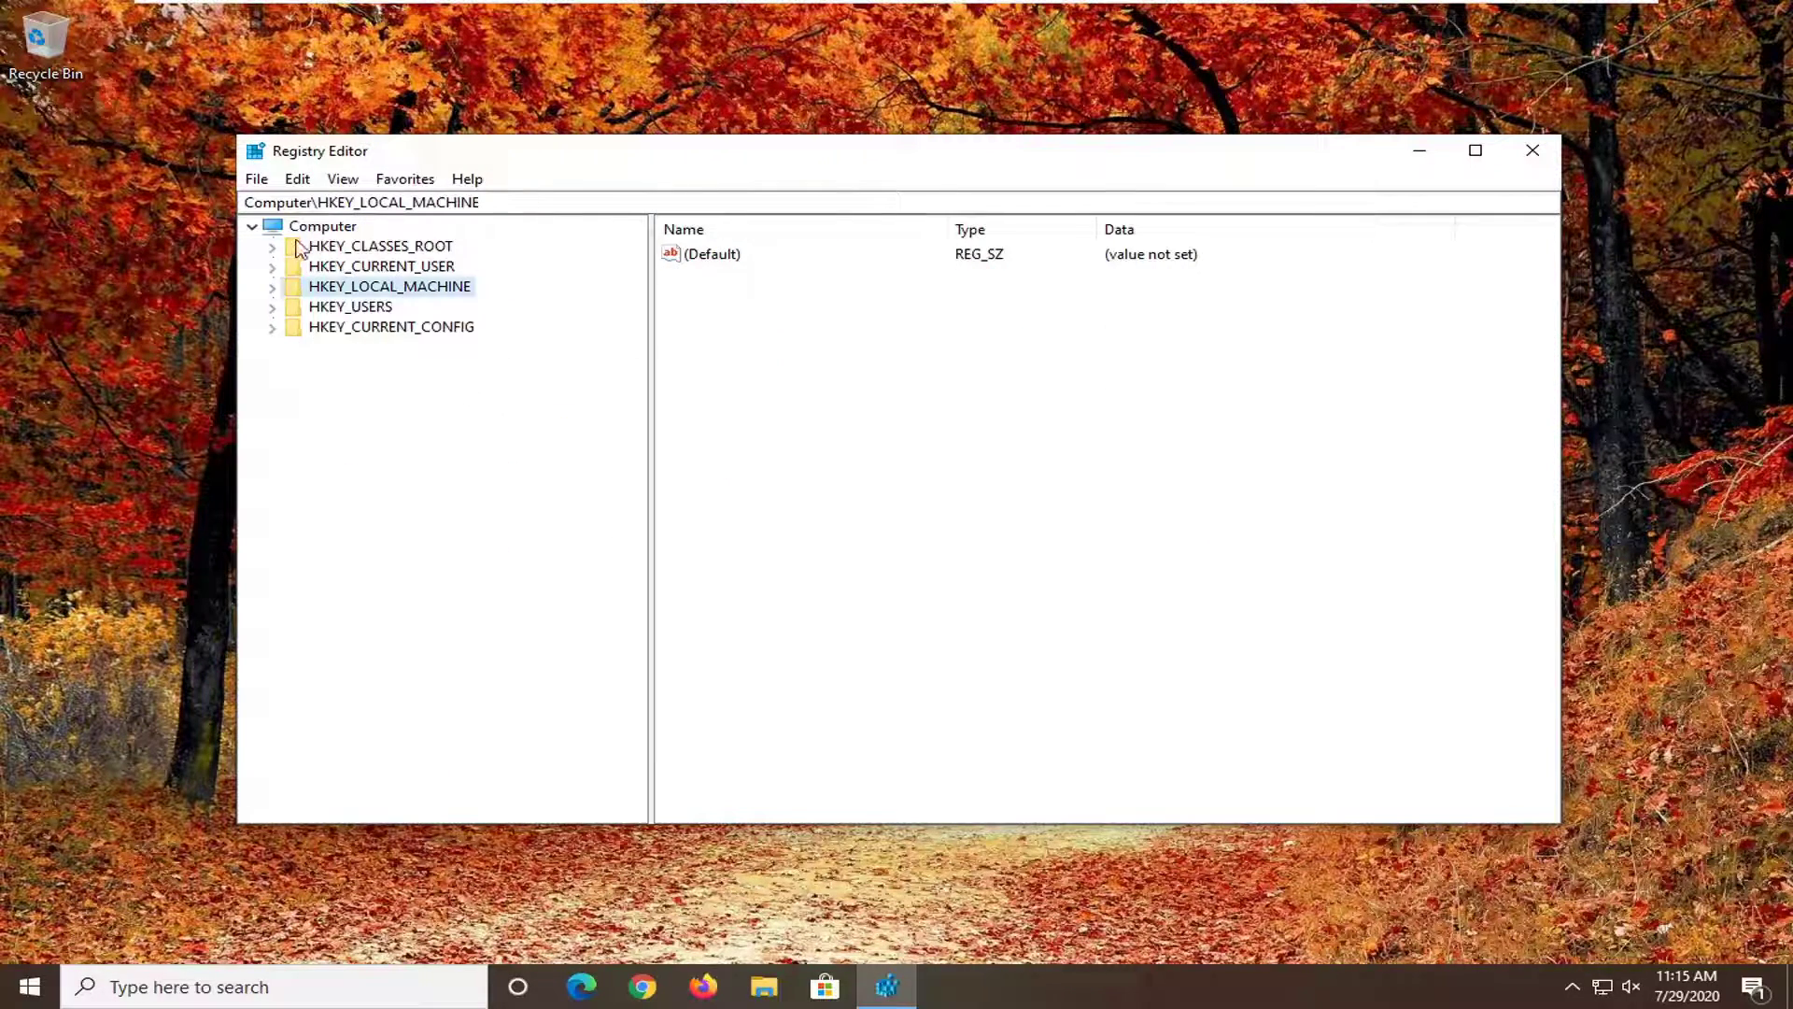
pyautogui.click(317, 226)
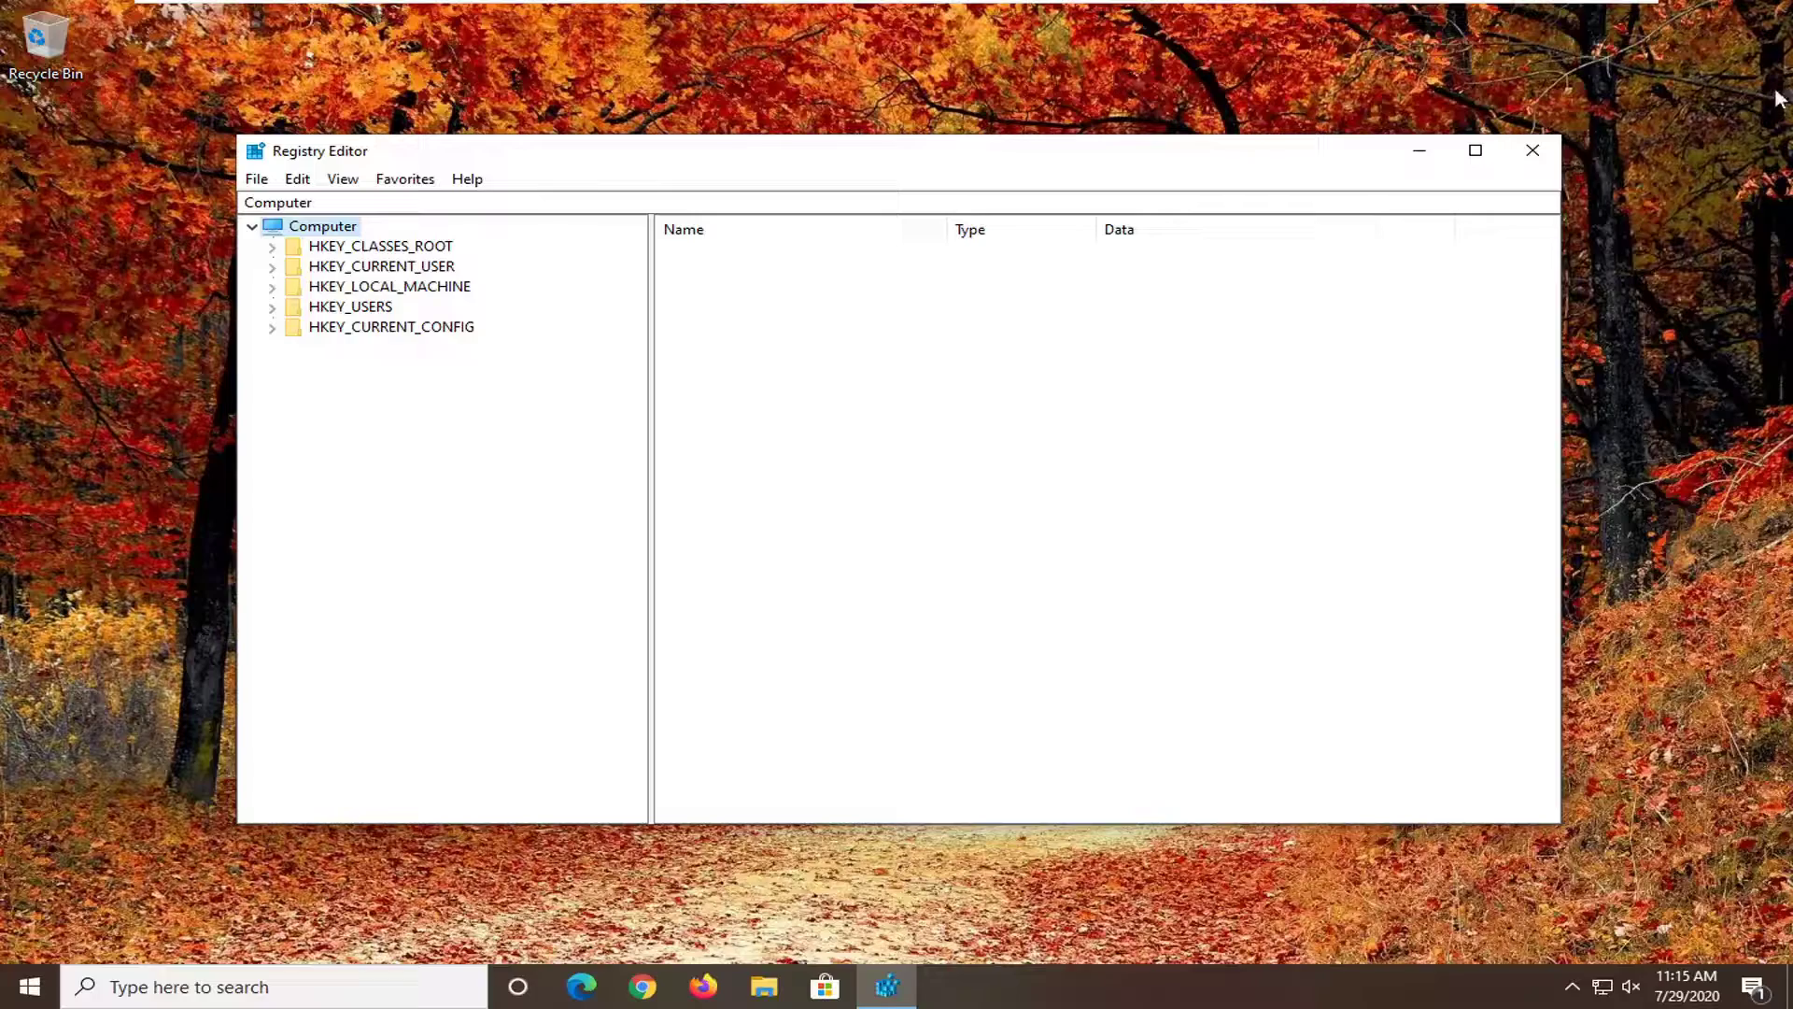
pyautogui.click(1533, 150)
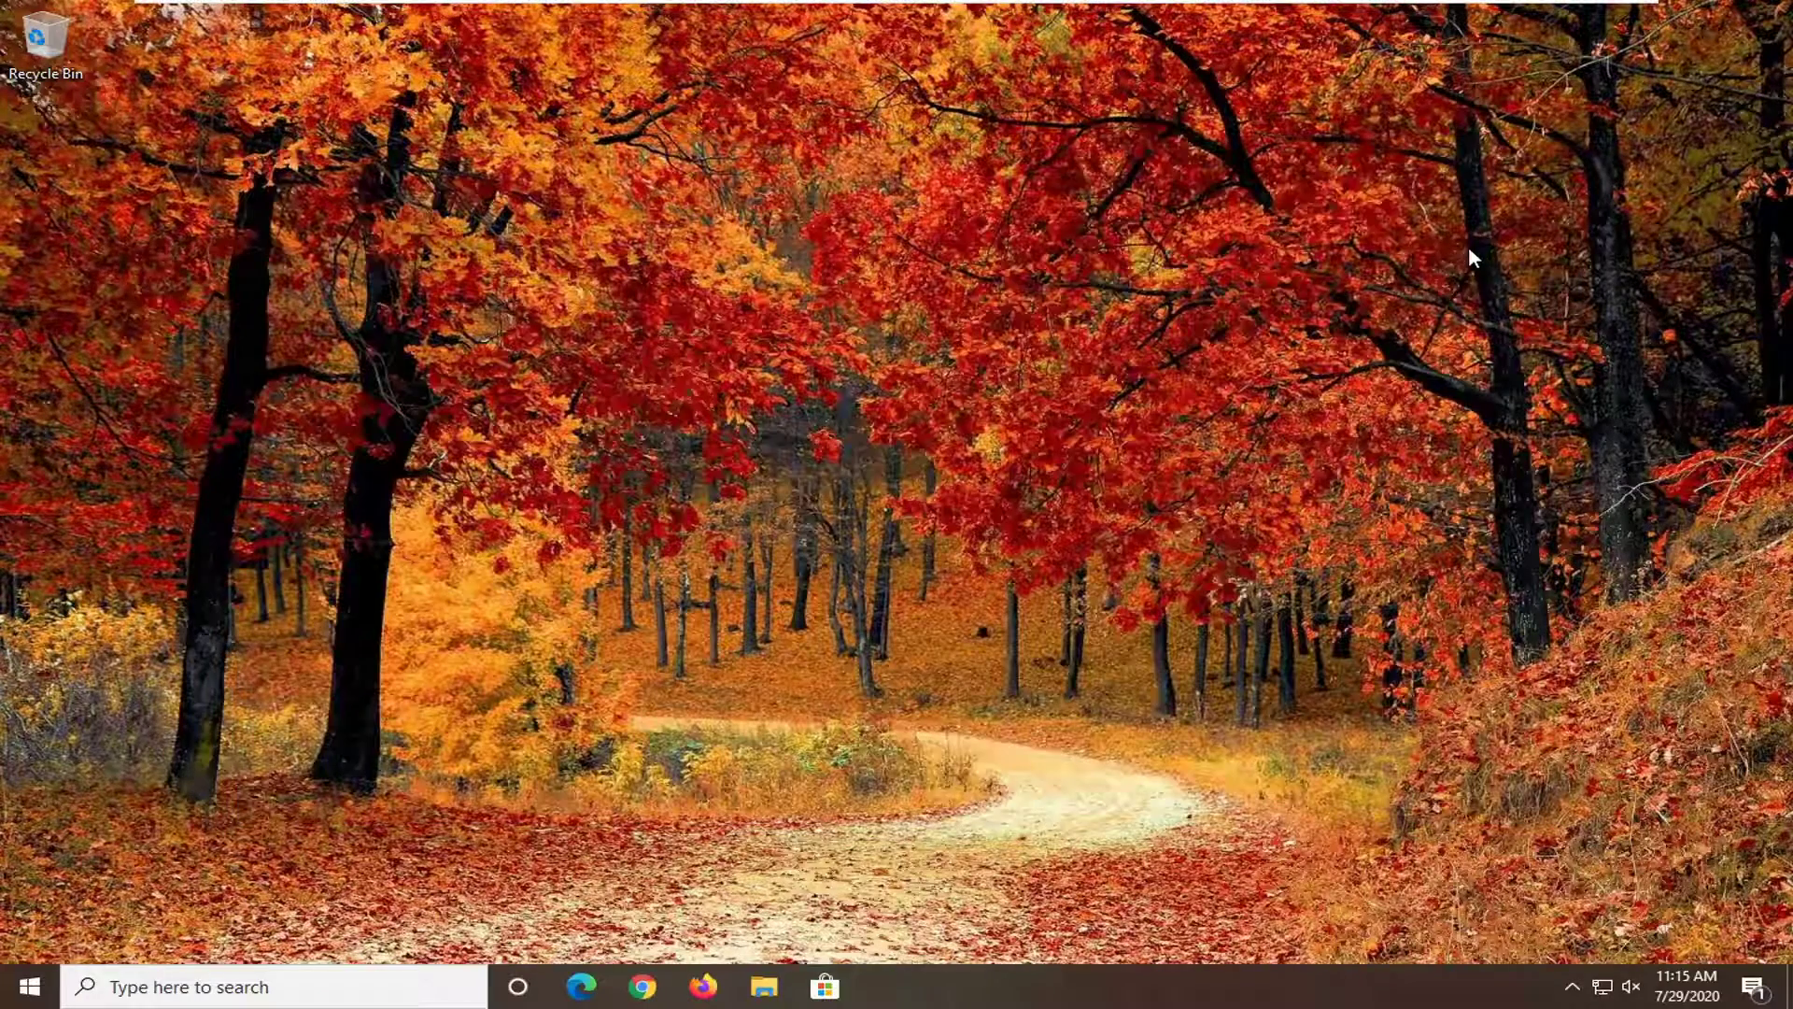